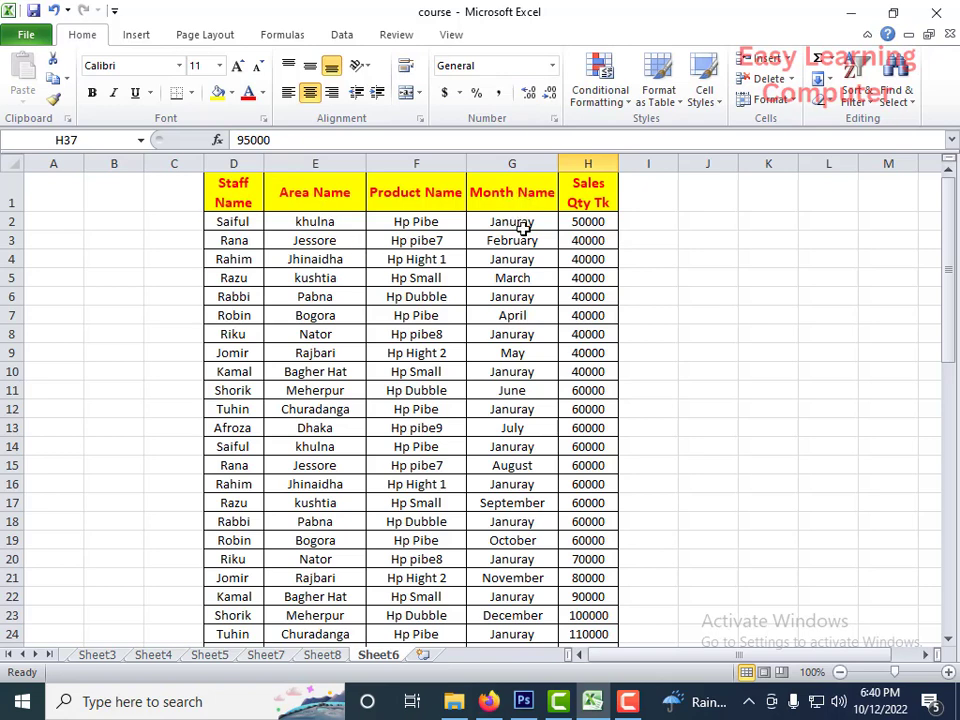
Step: Look through the staff sales records on Sheet6 from the header row down to the last entries
scroll(500, 290, down, 1)
scroll(530, 295, up, 1)
scroll(398, 380, down, 1)
scroll(461, 401, up, 1)
scroll(495, 260, down, 8)
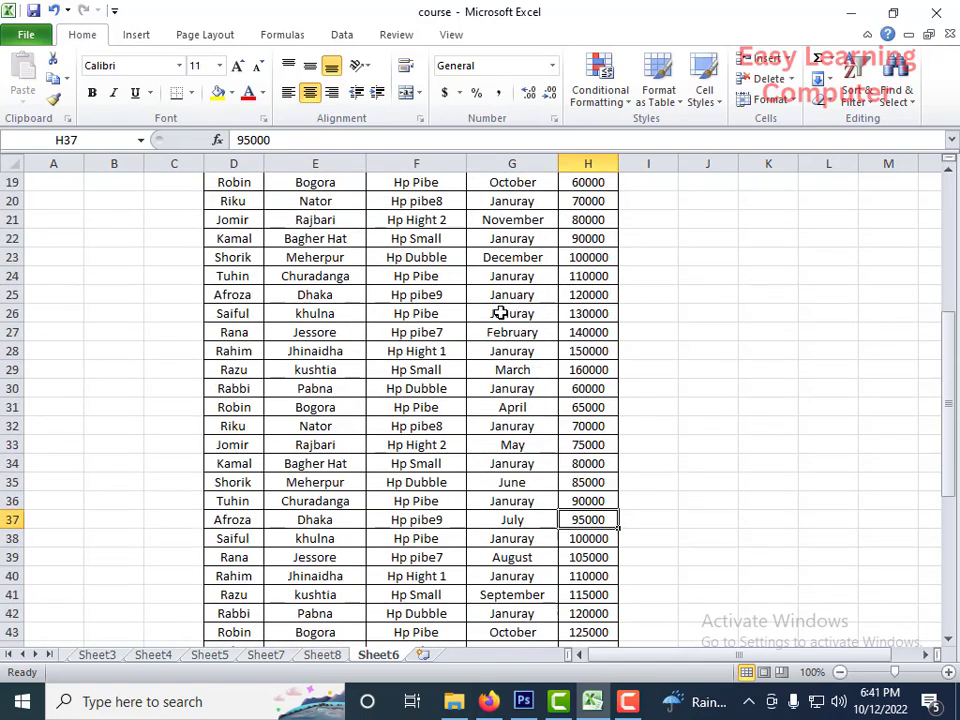
scroll(510, 345, up, 8)
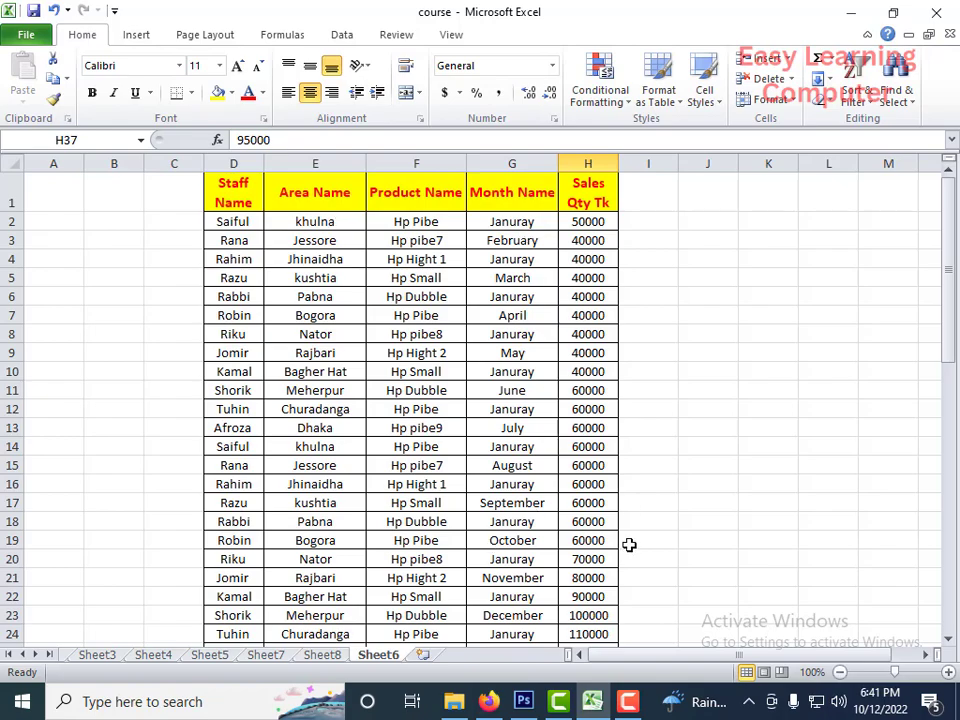
scroll(630, 544, down, 5)
scroll(500, 560, down, 9)
scroll(536, 433, up, 14)
scroll(480, 370, down, 1)
scroll(486, 364, up, 1)
Step: Examine the existing pivot table on Sheet7 and the month choices in its column label filter
click(134, 36)
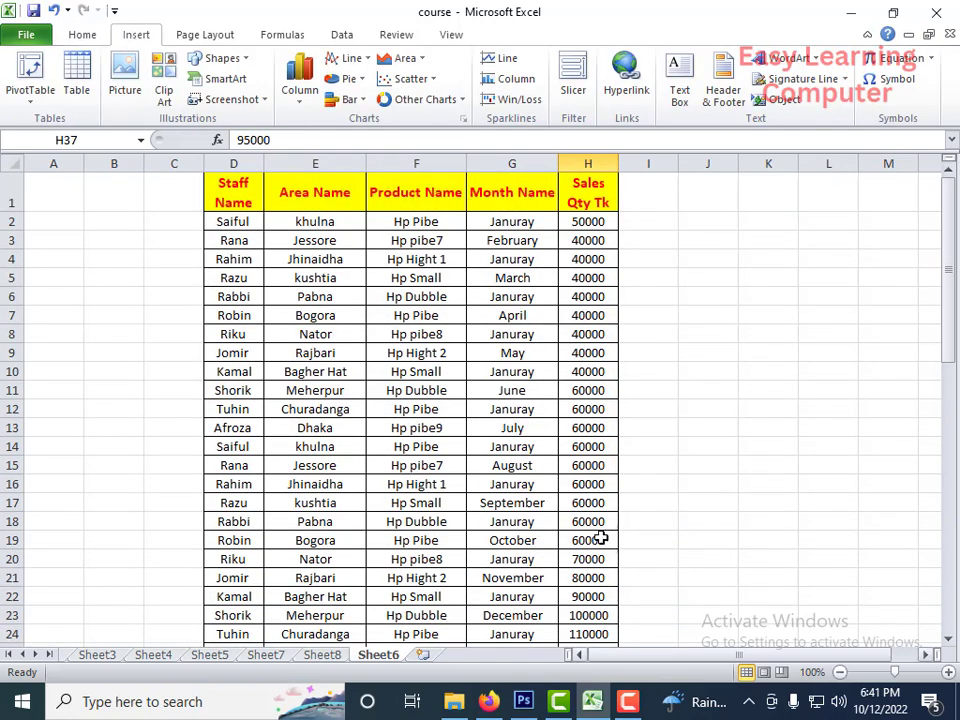
click(266, 655)
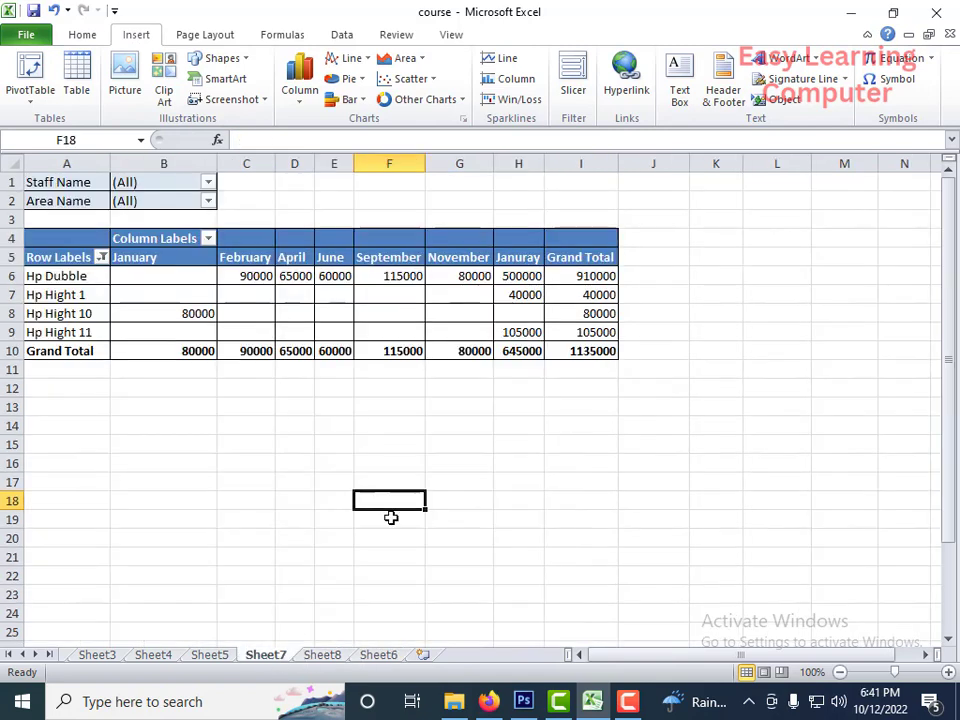
scroll(430, 350, down, 3)
scroll(589, 347, up, 3)
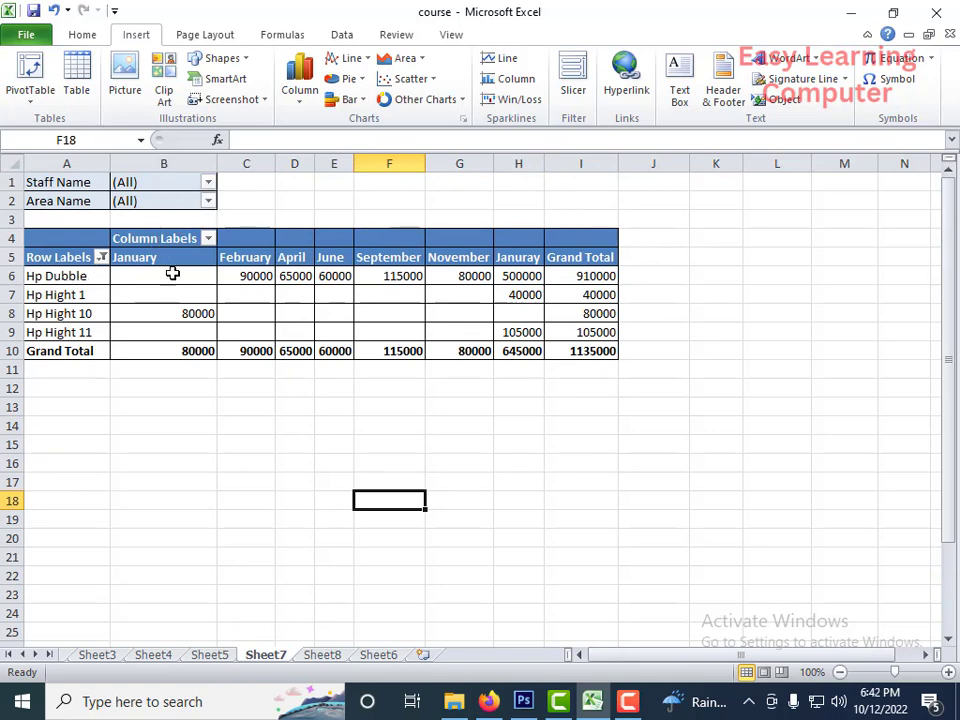
click(208, 238)
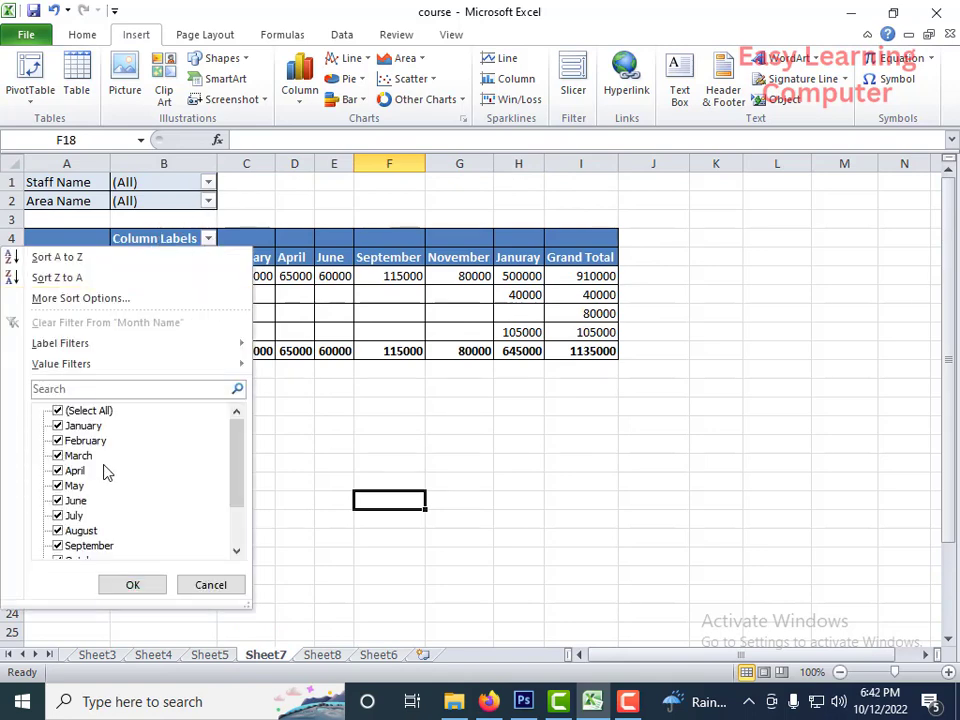
click(345, 391)
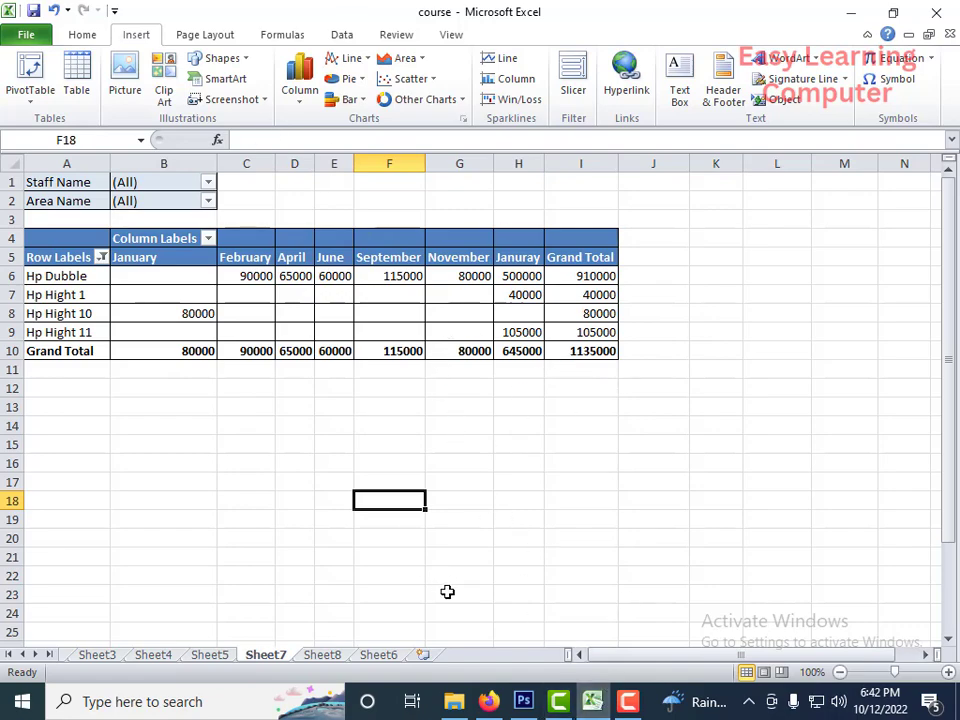
Step: Create a pivot table on a new worksheet from the Sheet6 sales data in range D1:H57
click(379, 655)
scroll(345, 315, down, 1)
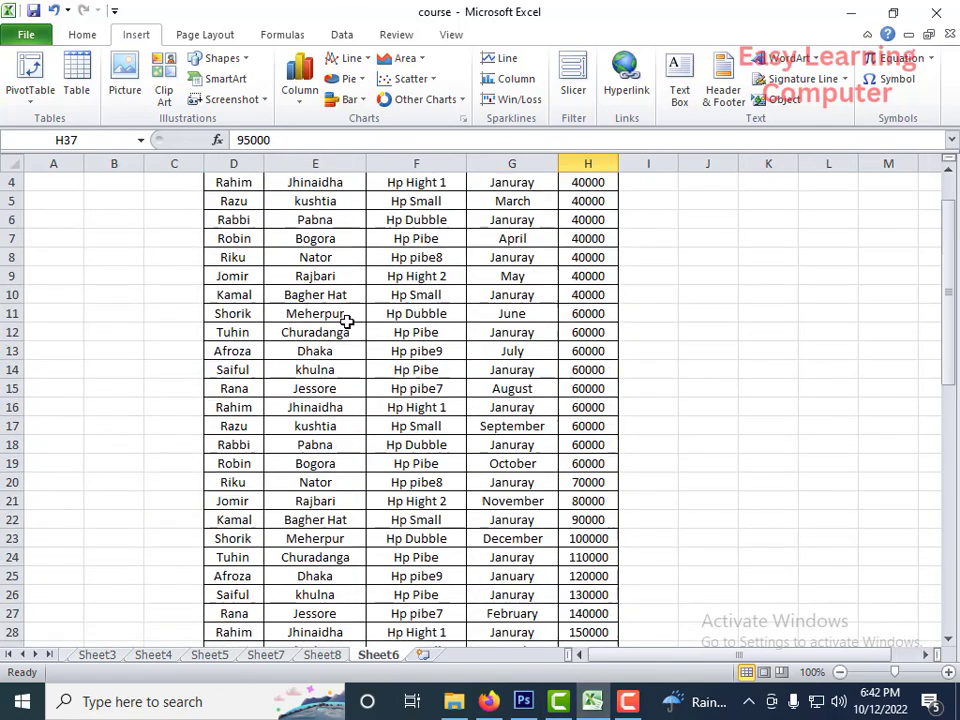
scroll(300, 260, up, 1)
scroll(499, 600, down, 10)
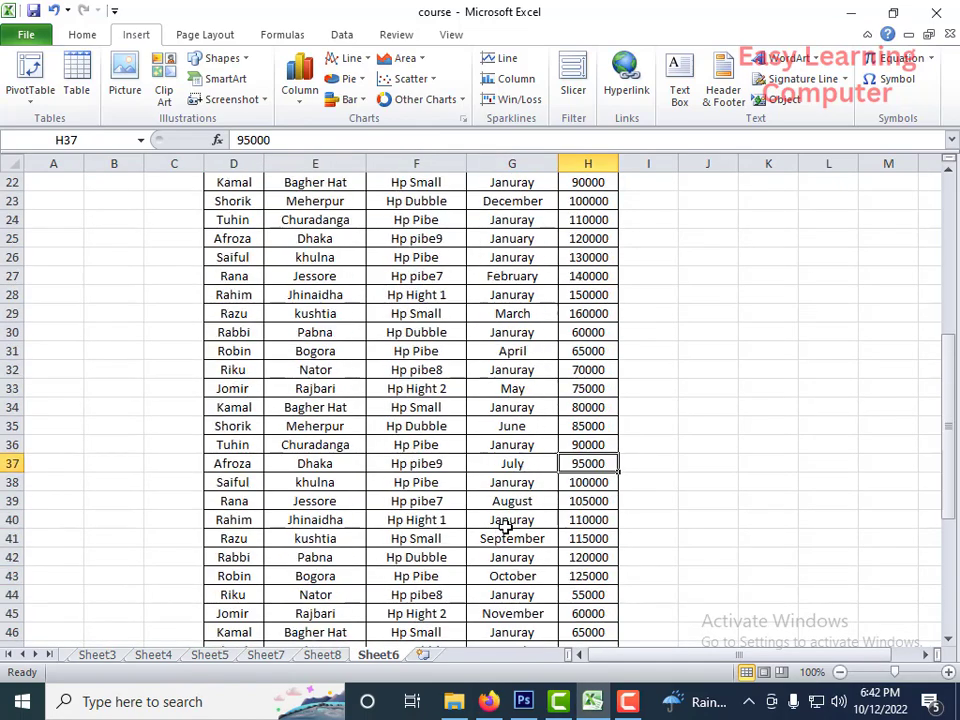
scroll(548, 322, up, 7)
scroll(548, 322, up, 3)
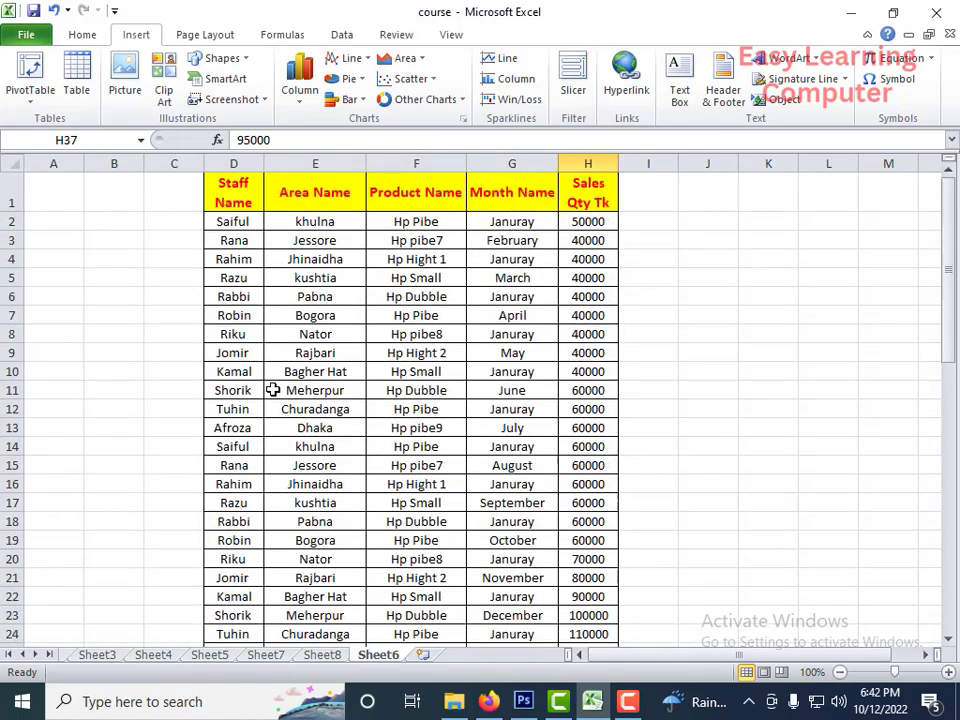
click(348, 277)
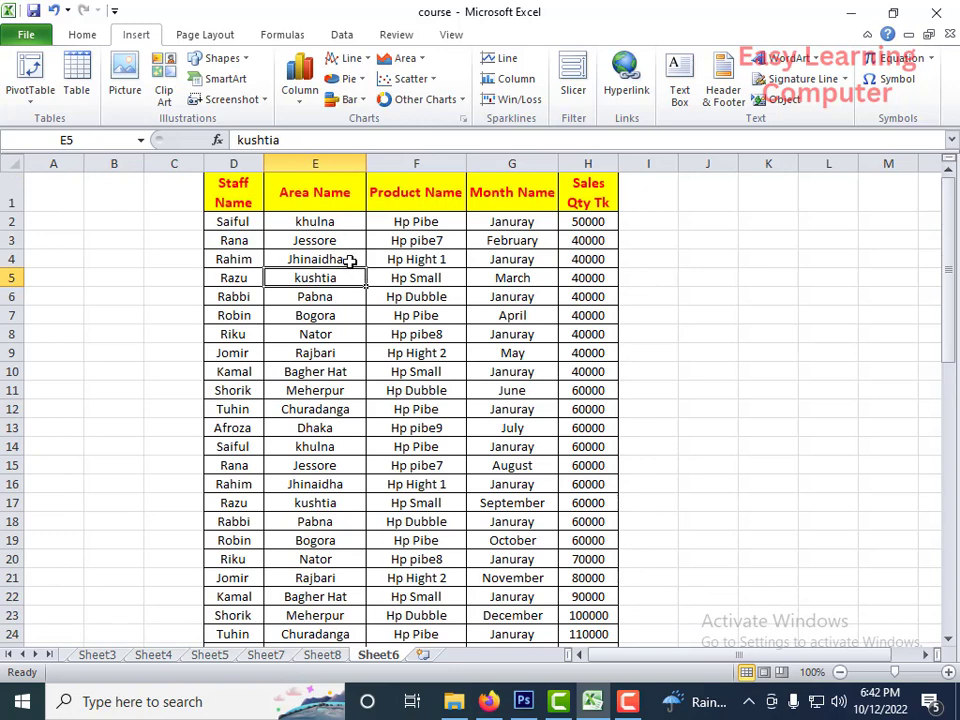
click(34, 94)
click(35, 92)
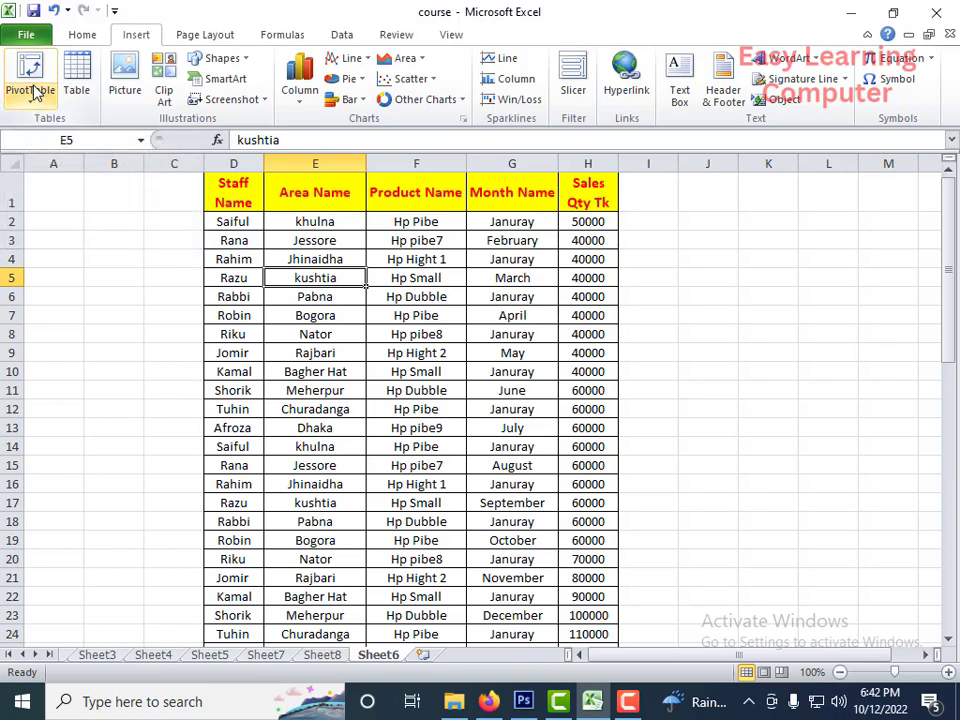
click(31, 72)
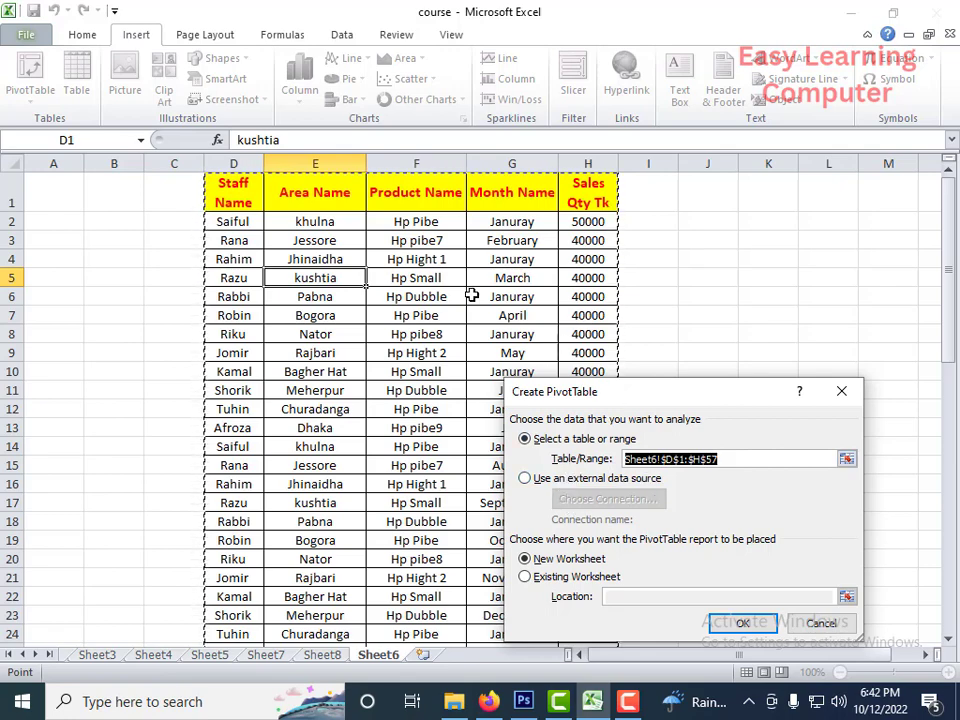
scroll(367, 566, down, 2)
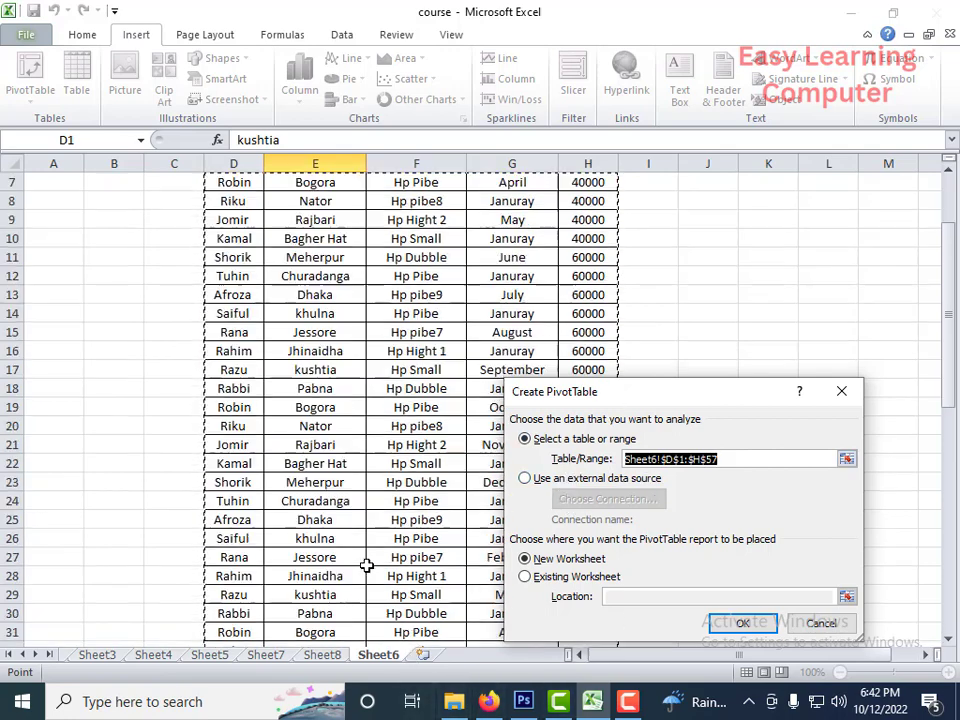
scroll(367, 566, down, 11)
scroll(357, 392, up, 4)
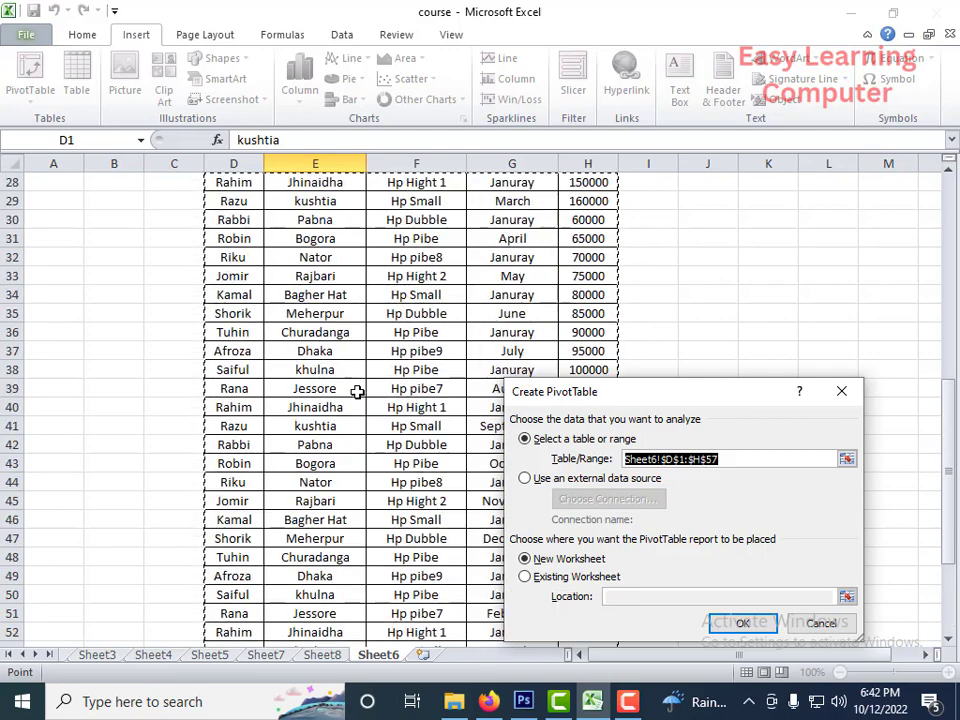
scroll(357, 392, up, 8)
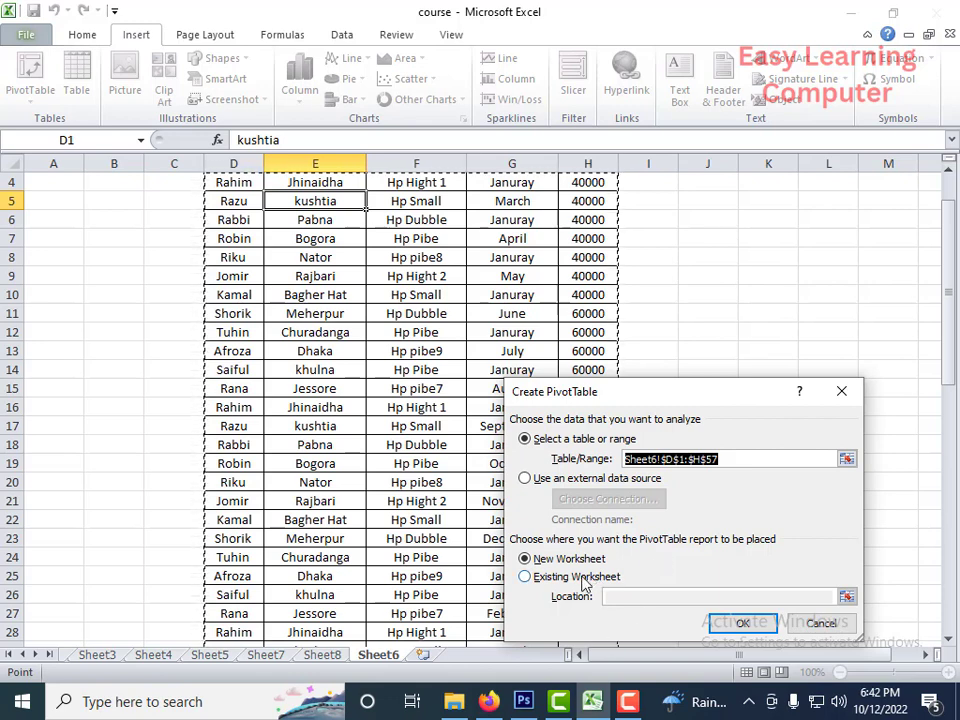
click(752, 628)
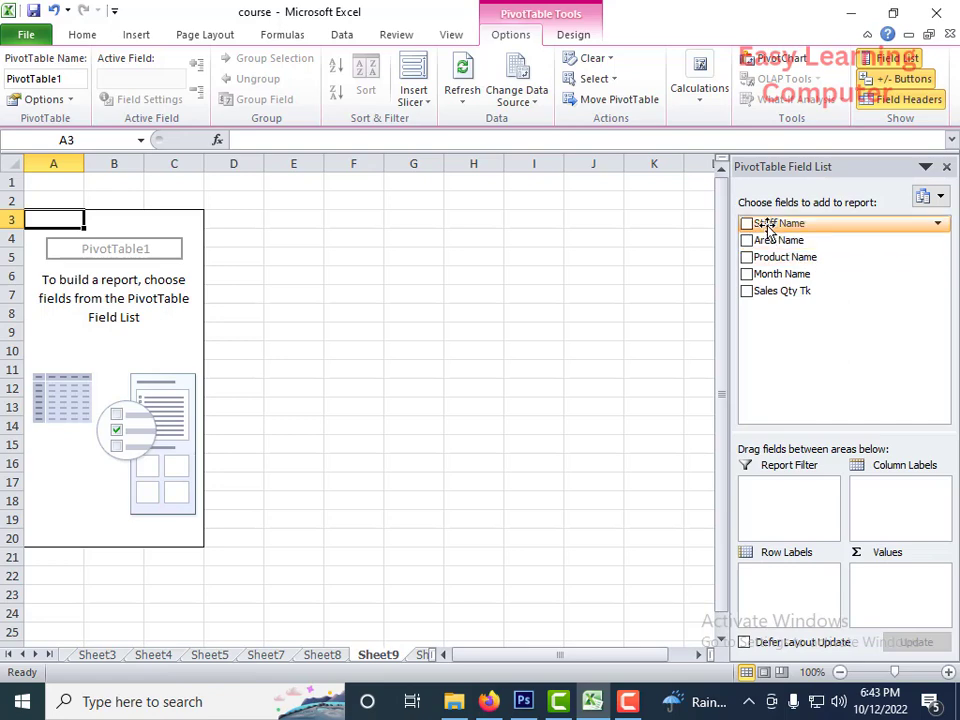
Step: Add Staff Name and Area Name as report filters and Product Name as row labels of the new pivot table
drag(761, 222, 776, 493)
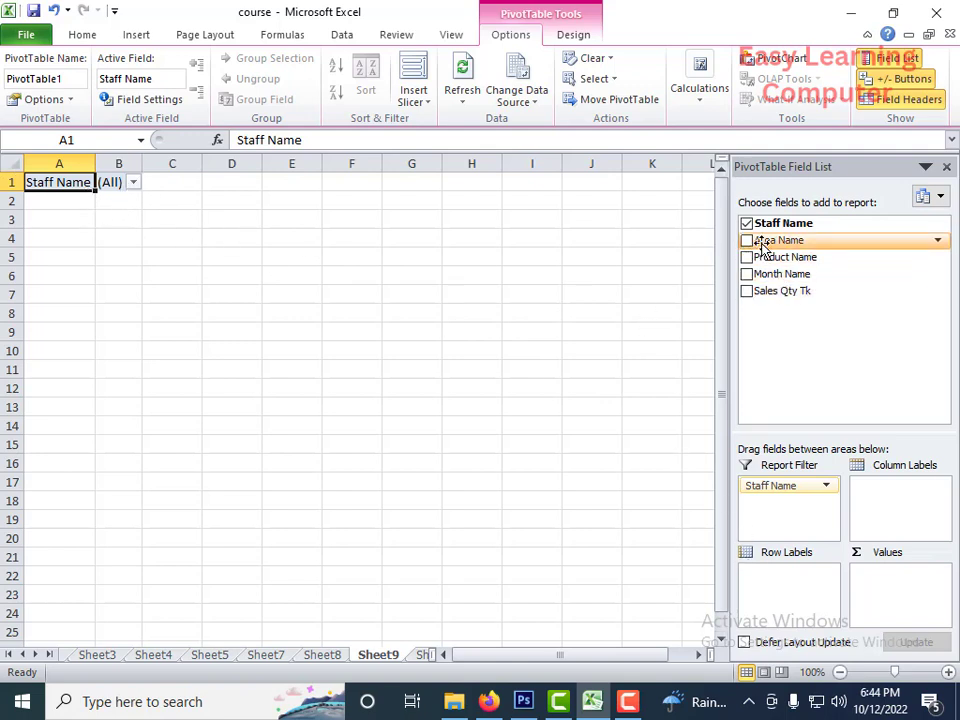
drag(762, 245, 770, 497)
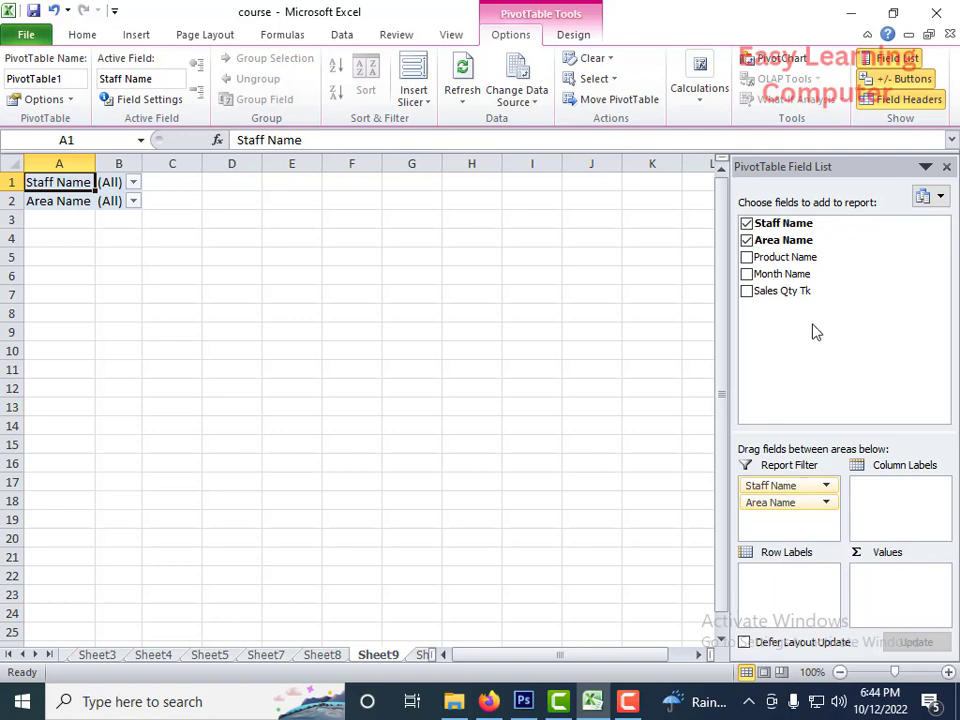
drag(772, 262, 774, 577)
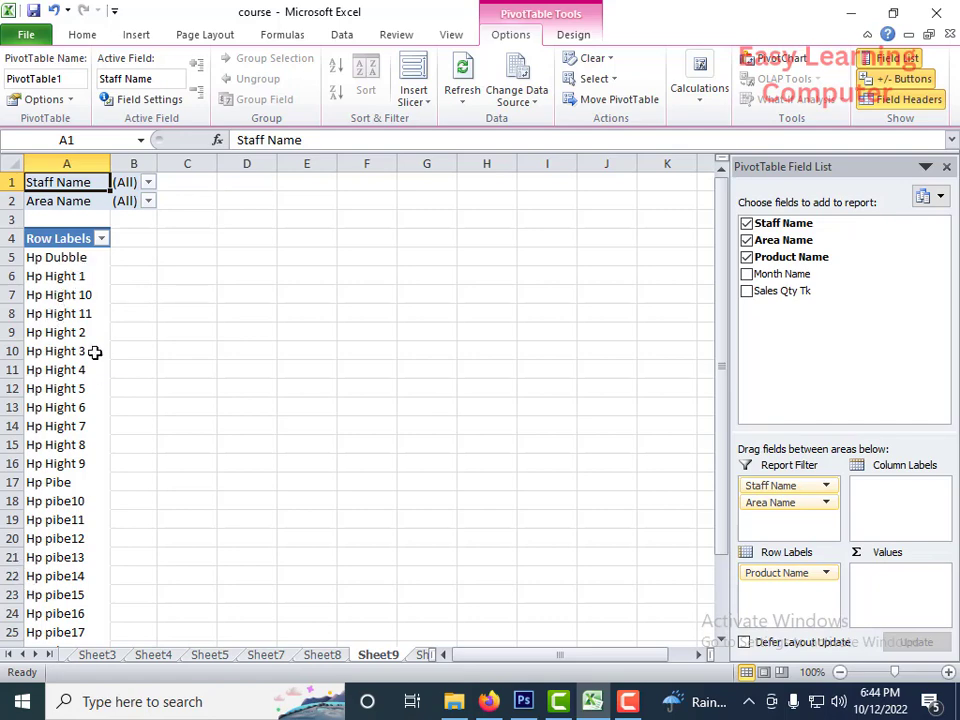
click(160, 410)
scroll(140, 440, down, 5)
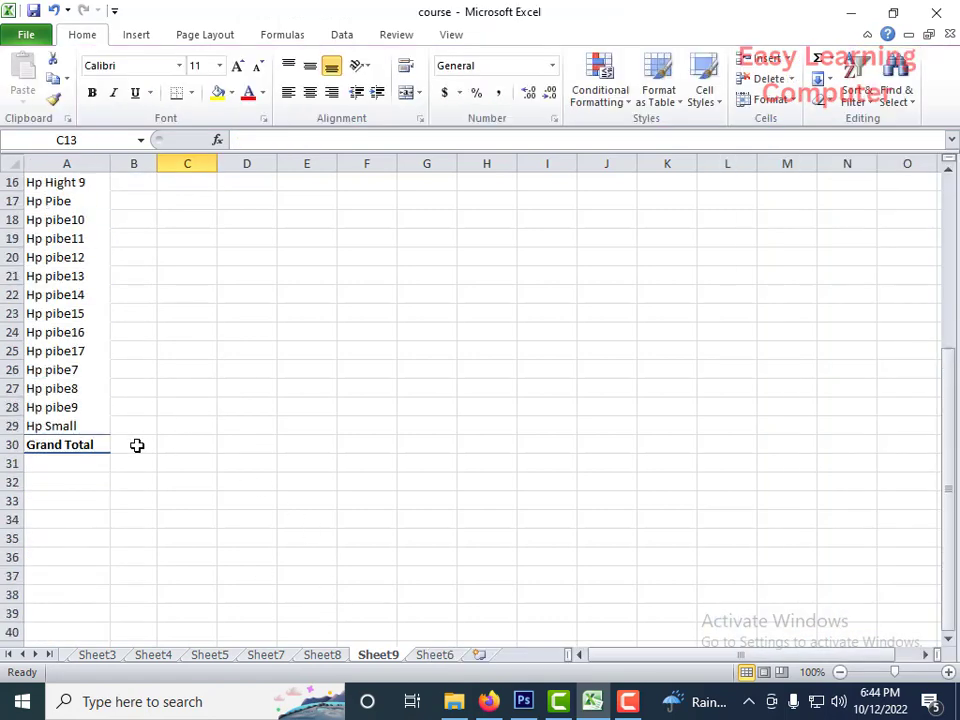
scroll(137, 441, up, 5)
scroll(585, 463, down, 1)
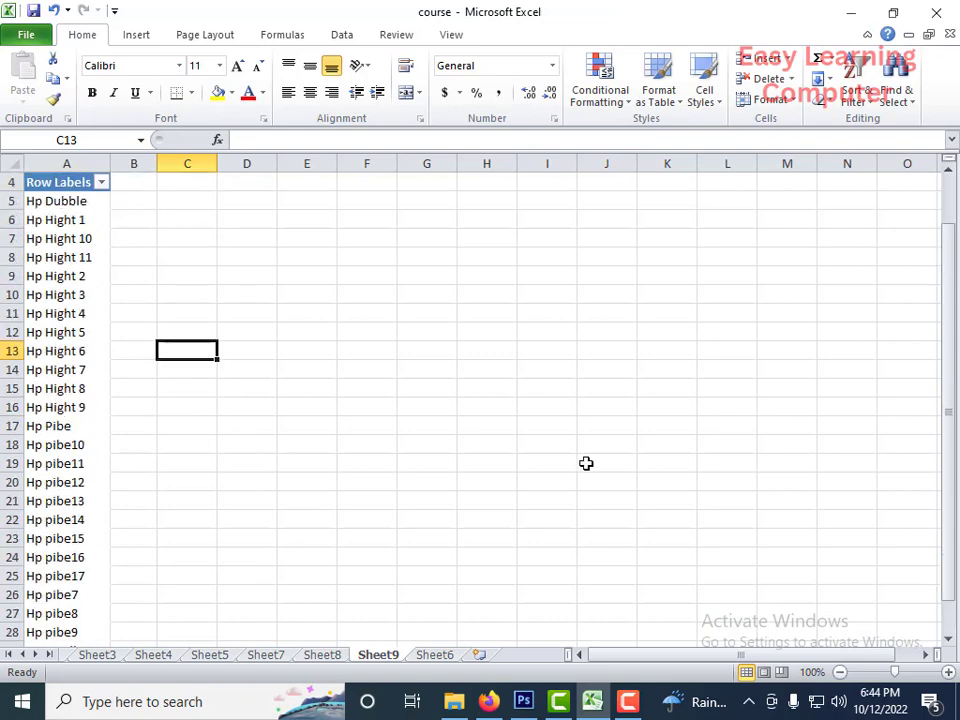
scroll(720, 324, up, 1)
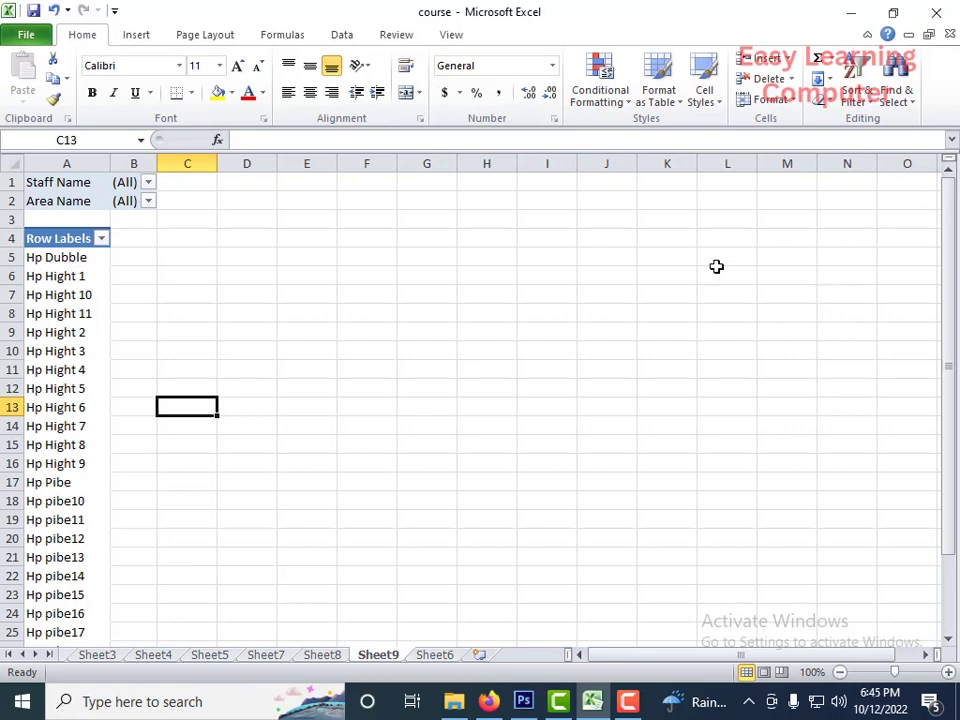
Step: Add Month Name as the pivot table's column labels and Sales Qty Tk as its summed values
click(89, 203)
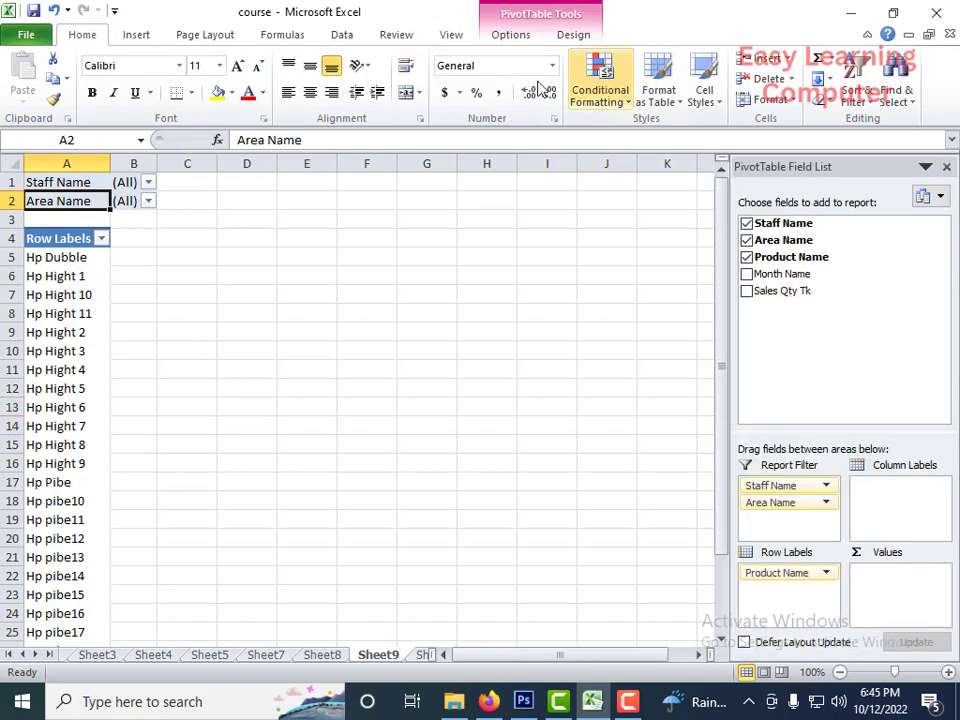
click(513, 36)
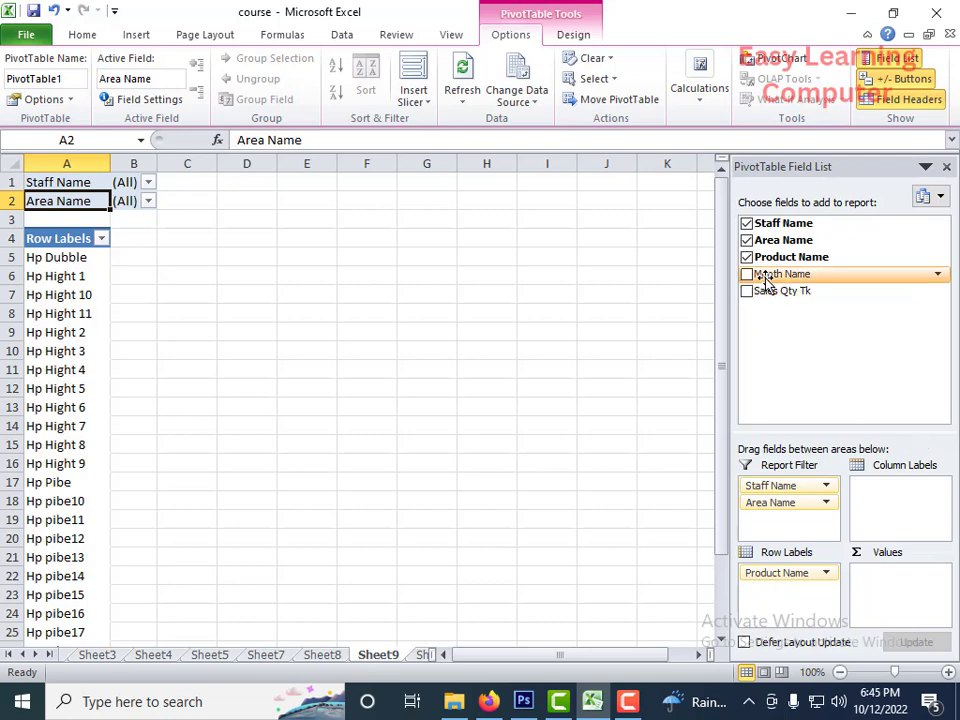
drag(765, 280, 883, 490)
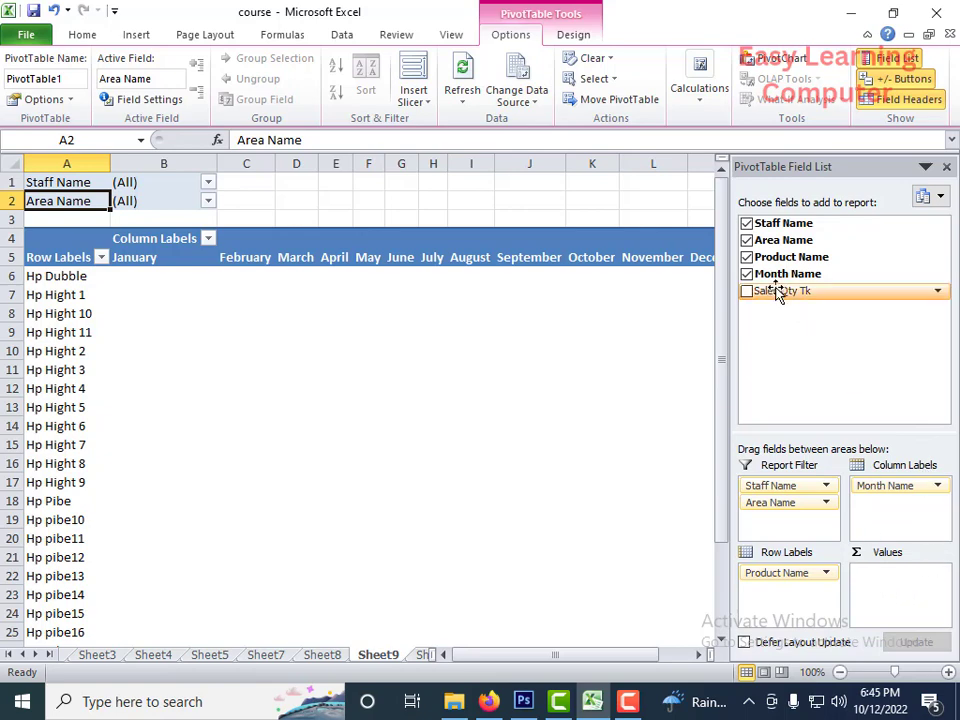
drag(778, 292, 884, 576)
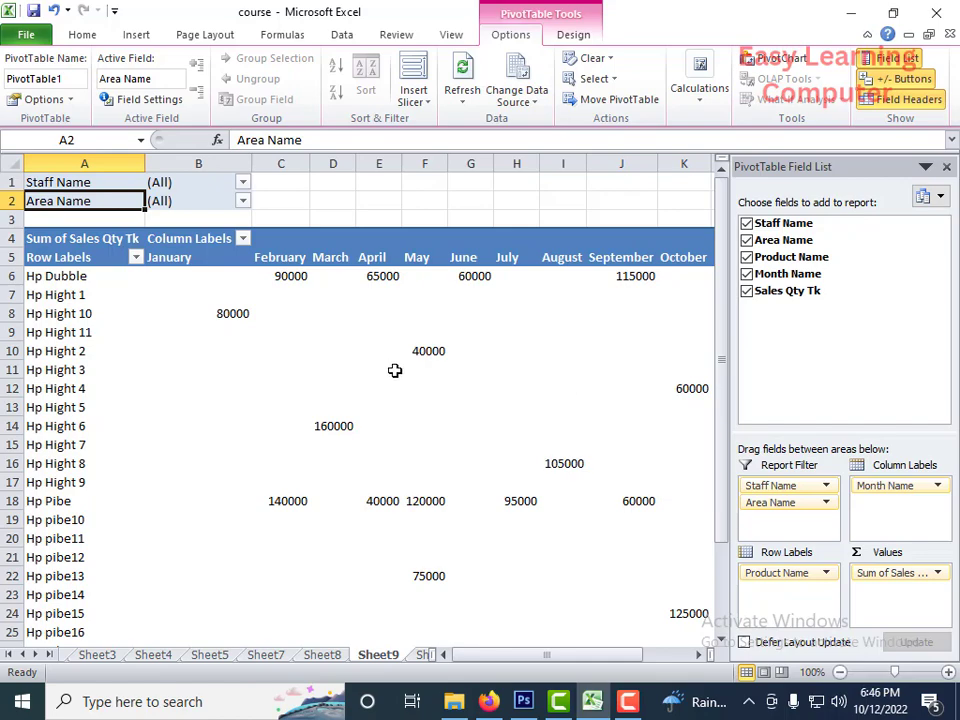
Step: Review the pivot table on Sheet9 from its filters and month columns down to the Grand Total row
click(485, 410)
scroll(467, 429, down, 7)
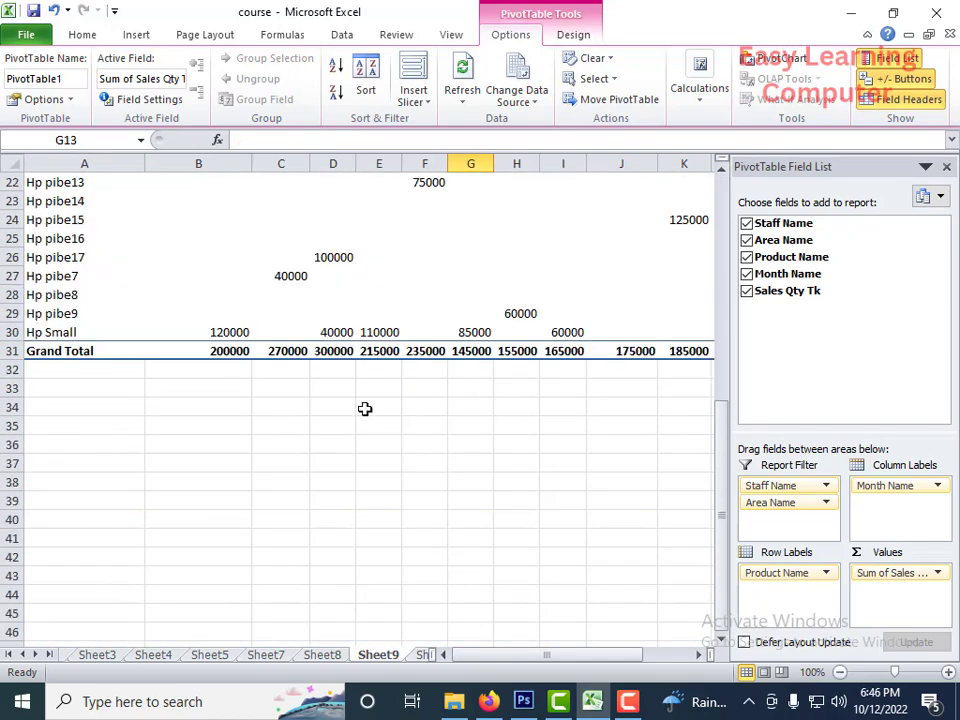
scroll(372, 418, up, 1)
scroll(290, 398, up, 6)
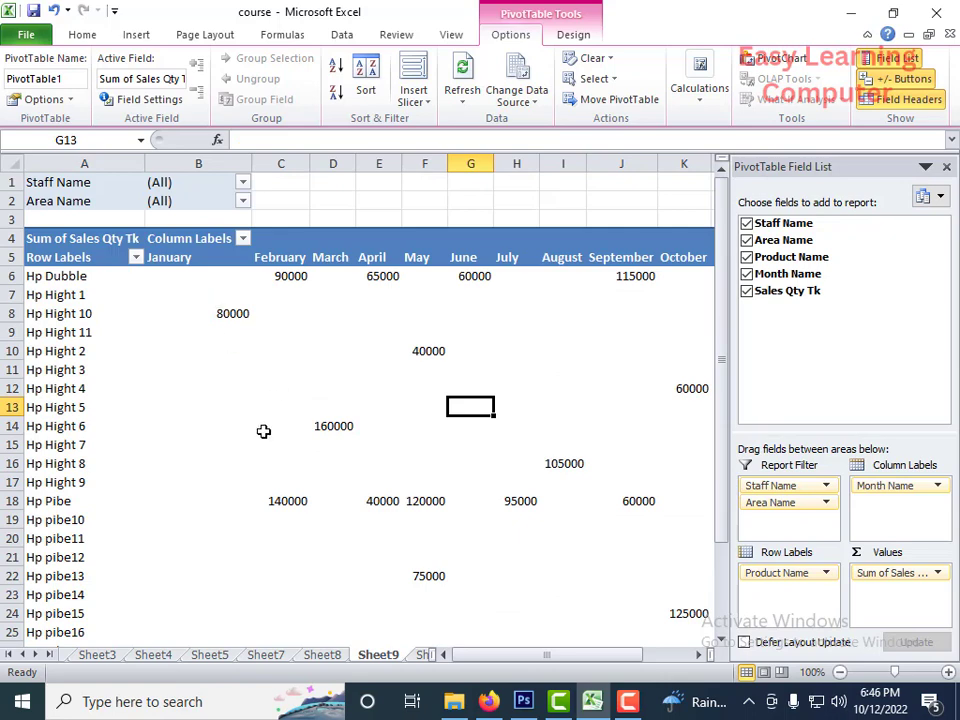
scroll(257, 425, down, 8)
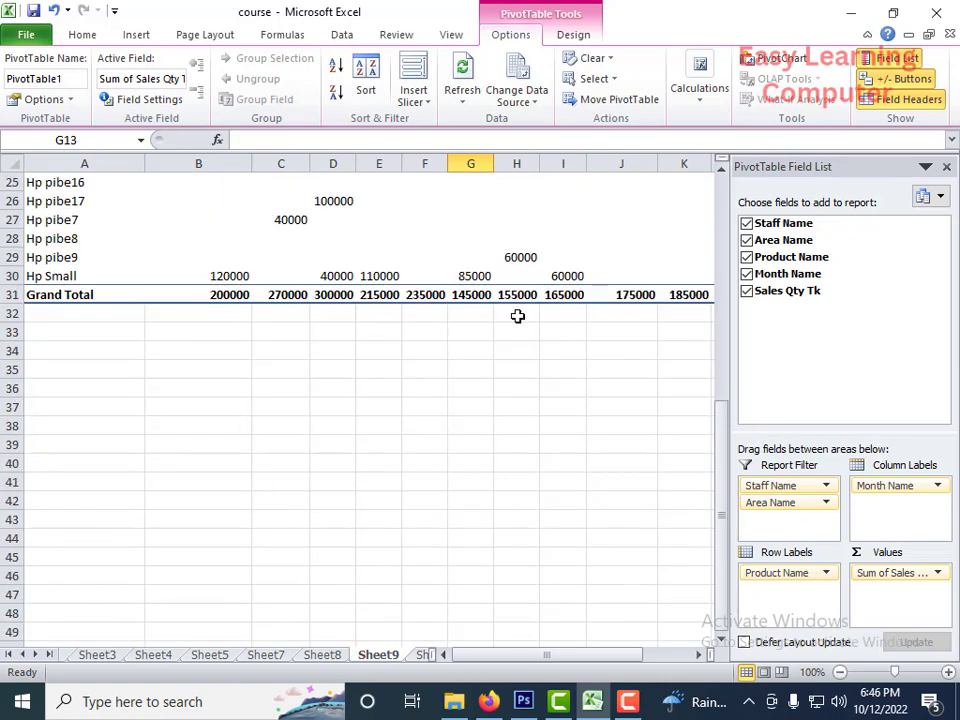
drag(580, 647, 530, 655)
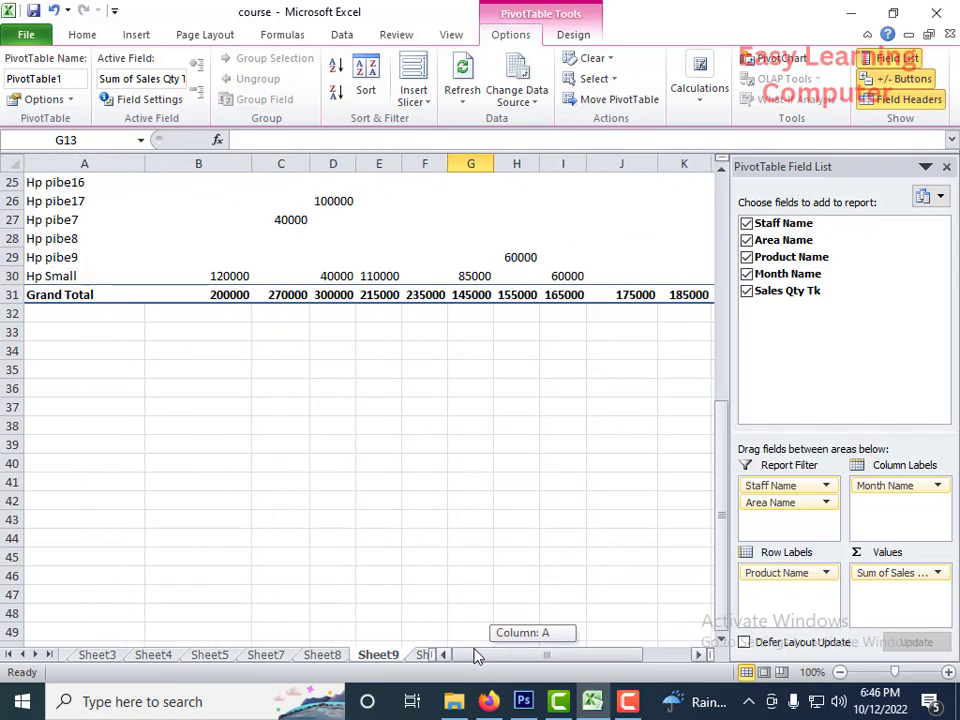
scroll(448, 463, up, 8)
scroll(462, 461, down, 3)
scroll(435, 461, up, 3)
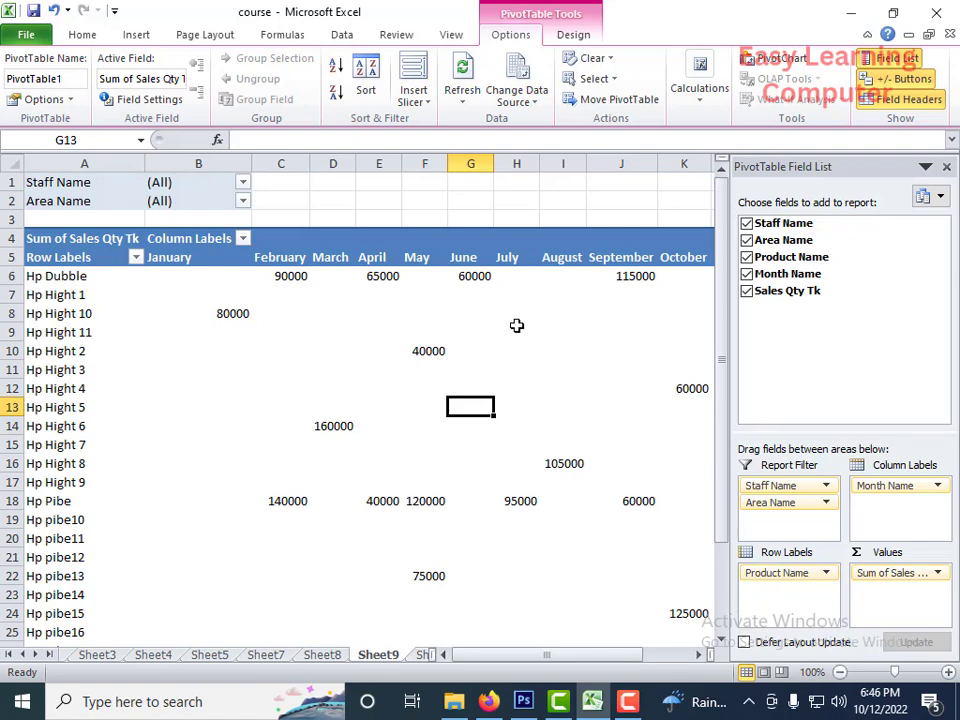
Step: Hide the PivotTable Field List to give the worksheet its full width
click(946, 167)
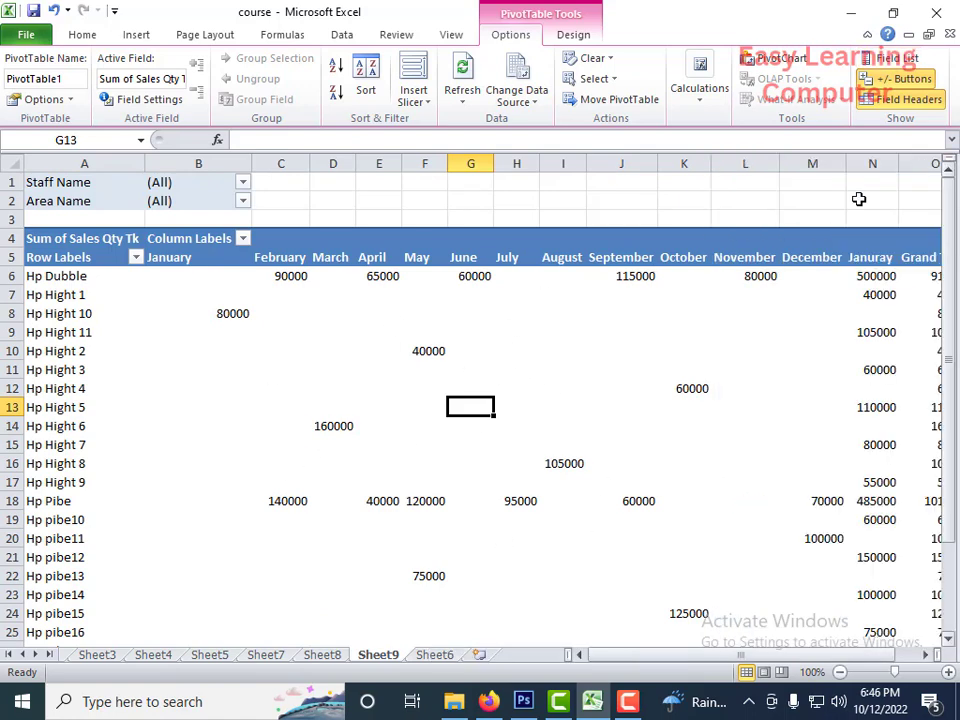
scroll(574, 405, down, 2)
scroll(574, 405, up, 2)
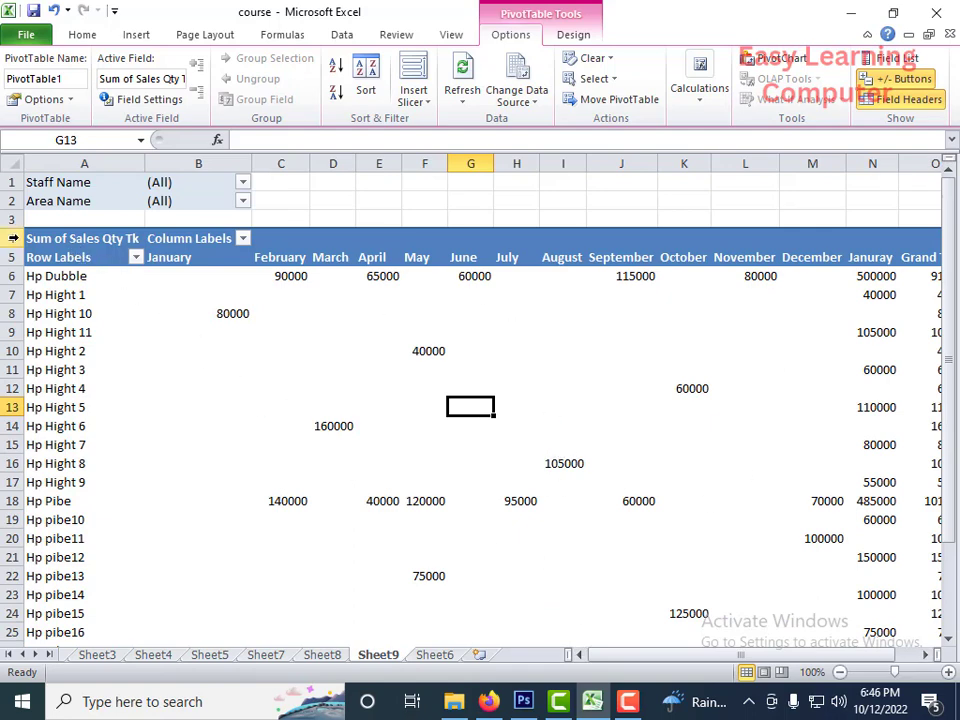
Step: Apply All Borders to the pivot table from the Row Labels header to the overall grand total, A5:O31
drag(36, 257, 806, 503)
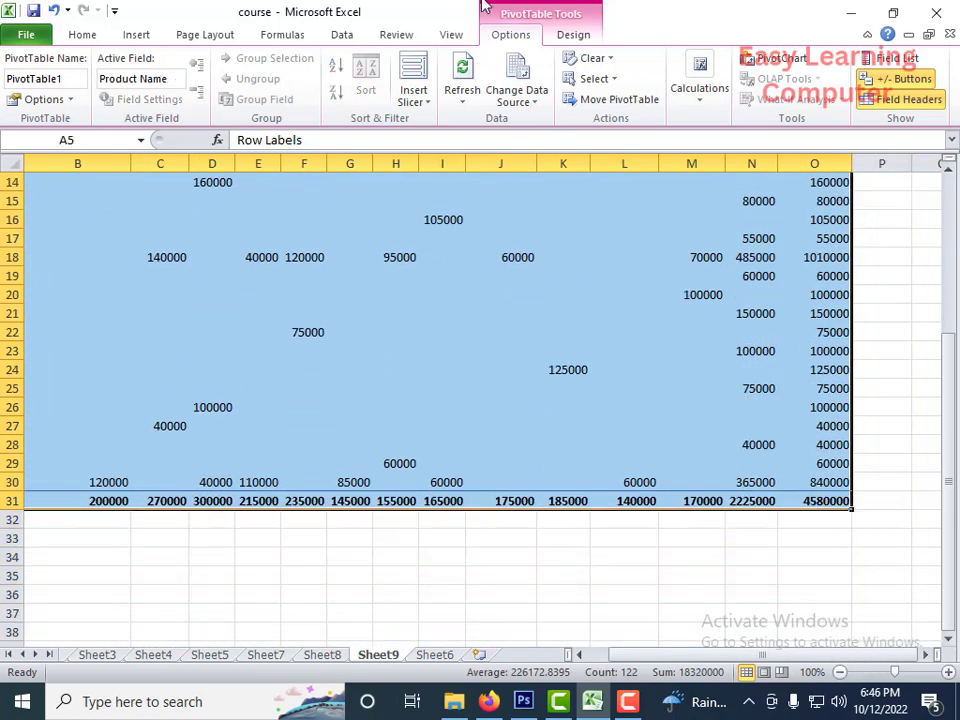
click(84, 35)
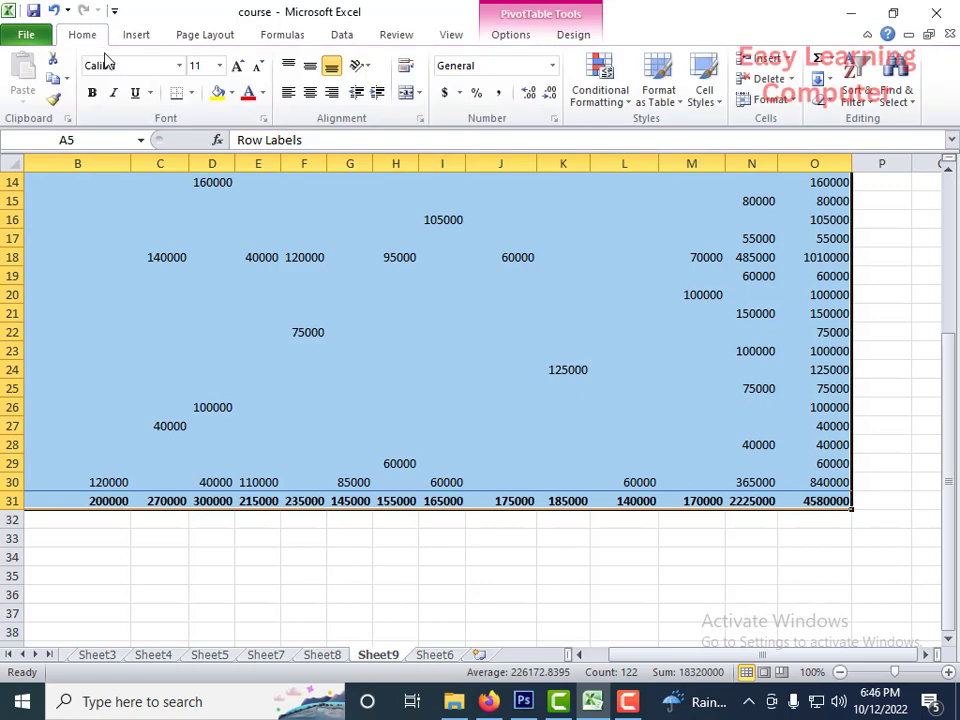
click(191, 93)
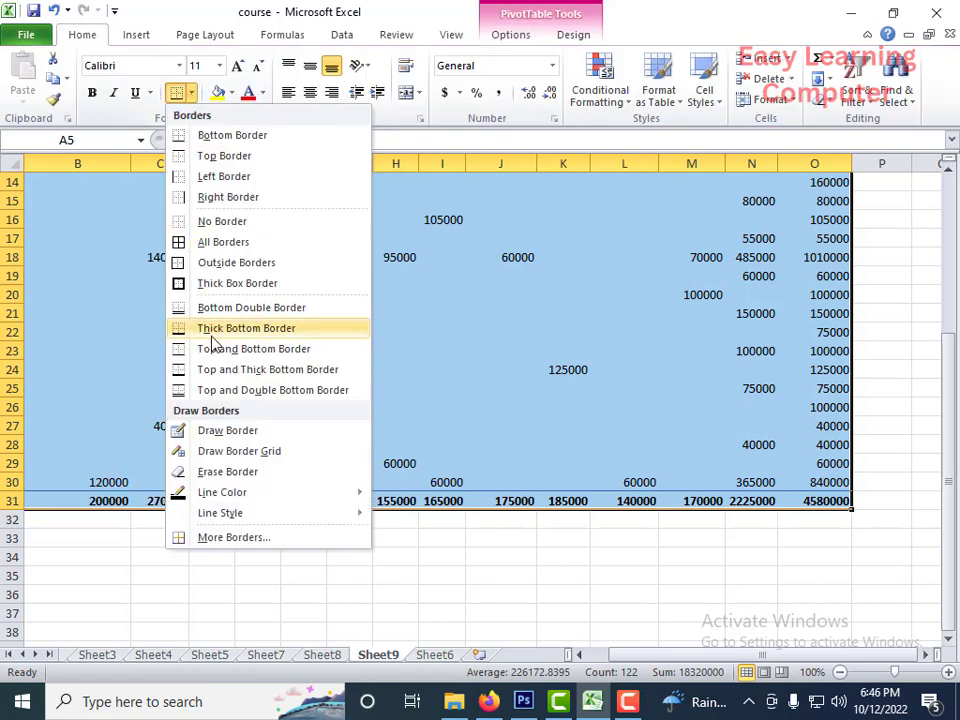
click(205, 244)
scroll(364, 371, up, 4)
scroll(521, 456, down, 6)
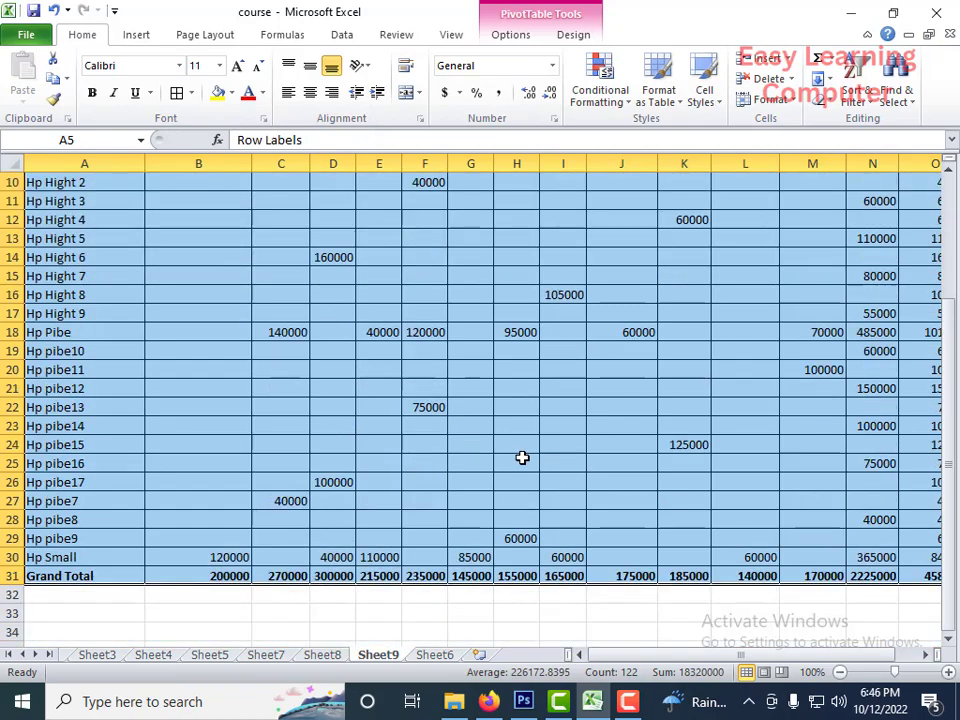
scroll(555, 430, up, 4)
scroll(552, 450, down, 1)
click(553, 461)
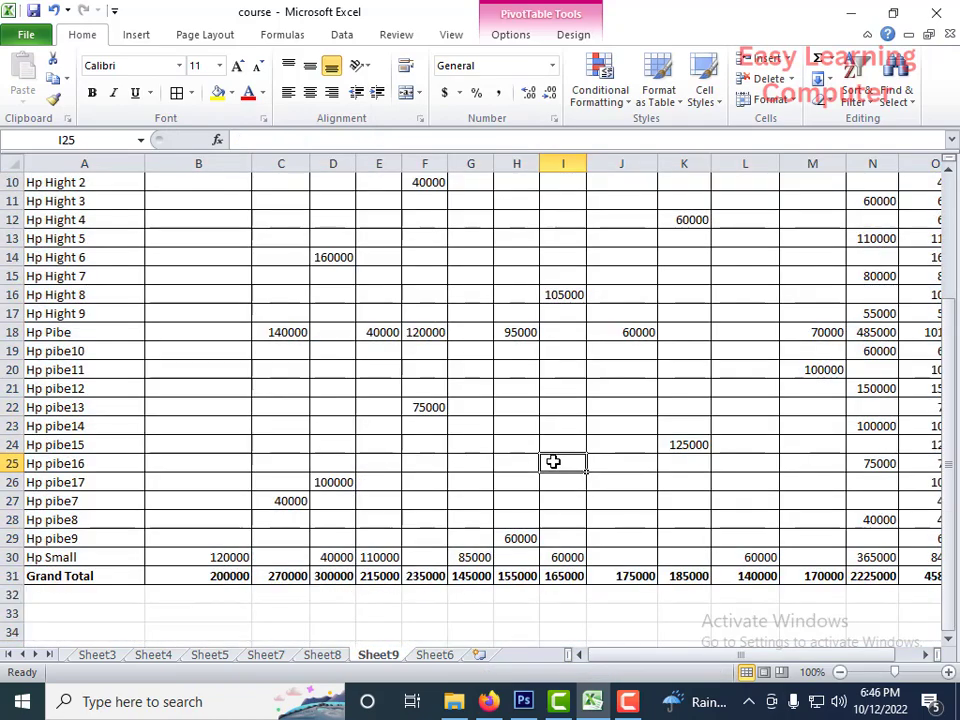
Step: Review the bordered pivot table across the month columns to the Grand Total column and row
scroll(570, 475, down, 4)
scroll(600, 470, up, 7)
scroll(611, 463, down, 1)
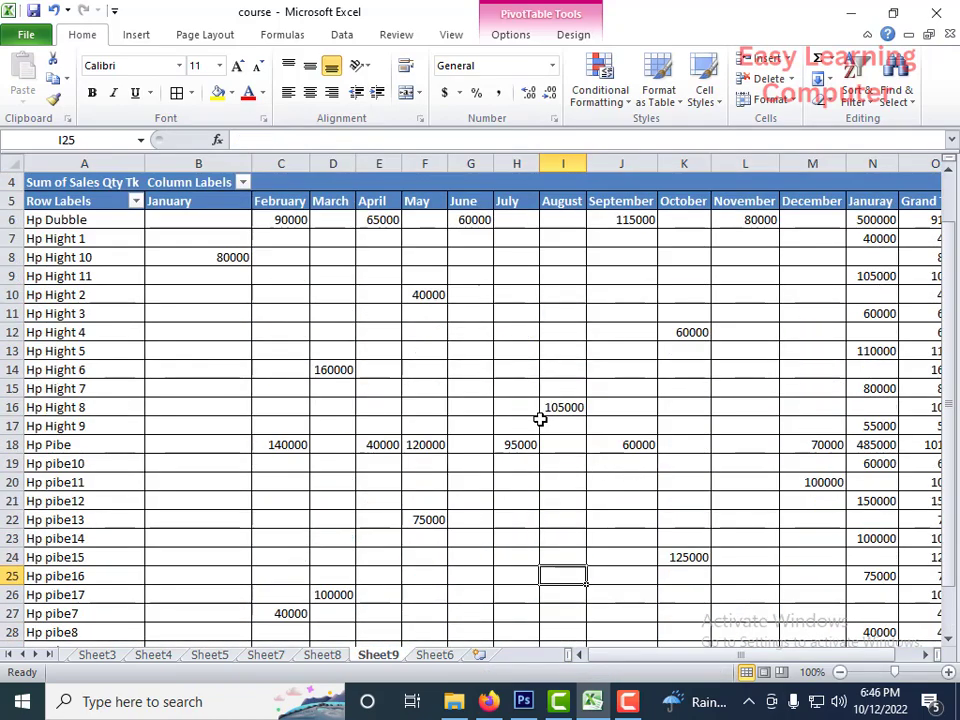
scroll(613, 575, up, 1)
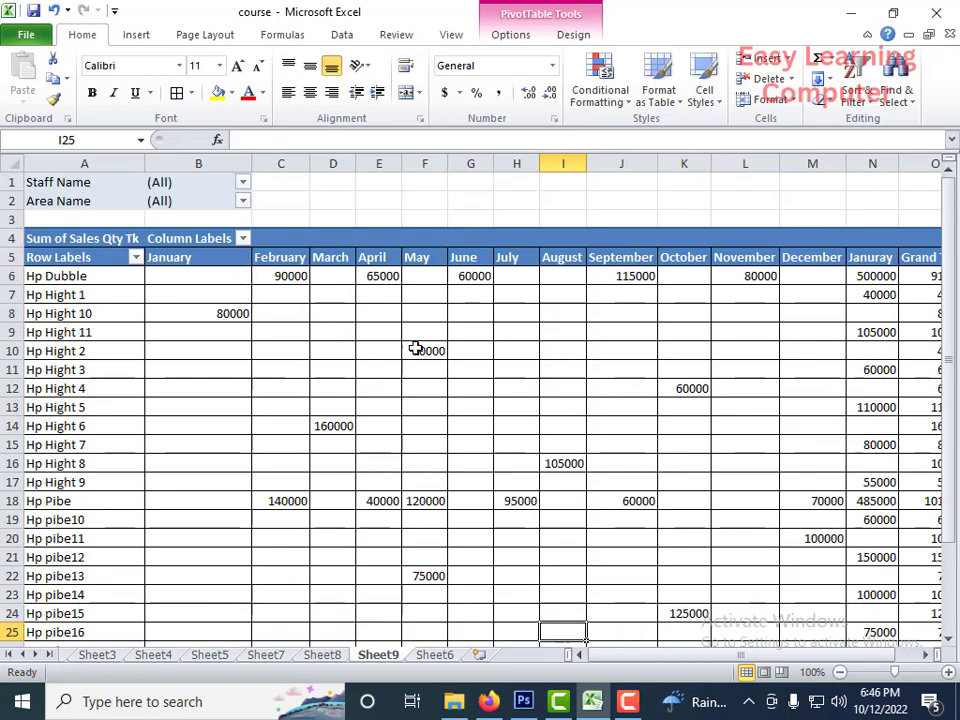
scroll(370, 410, down, 3)
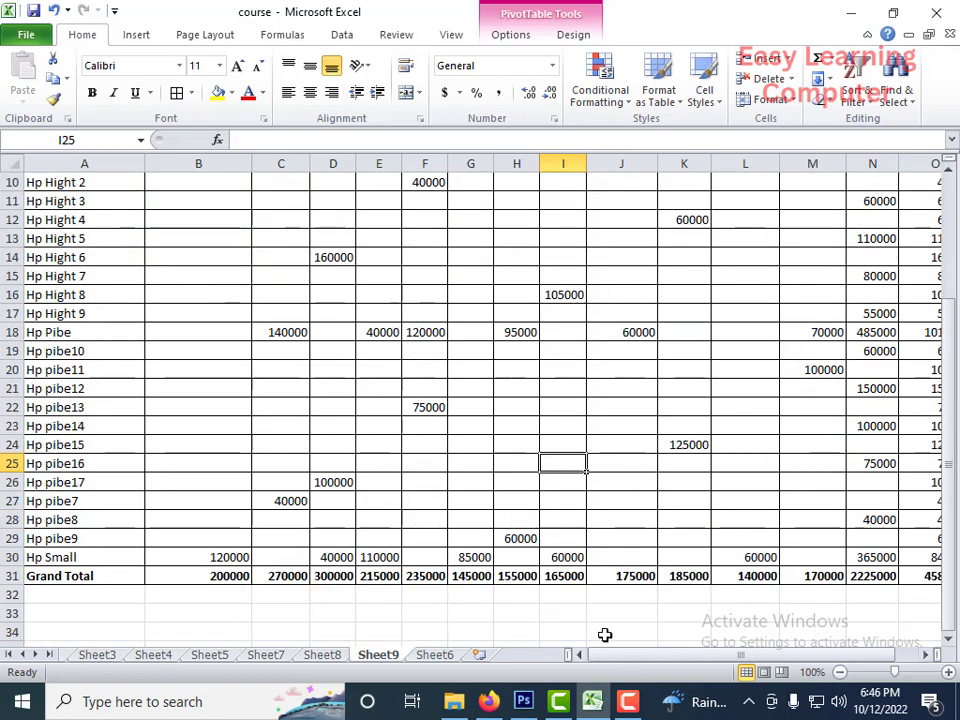
drag(620, 665, 628, 665)
scroll(797, 491, up, 3)
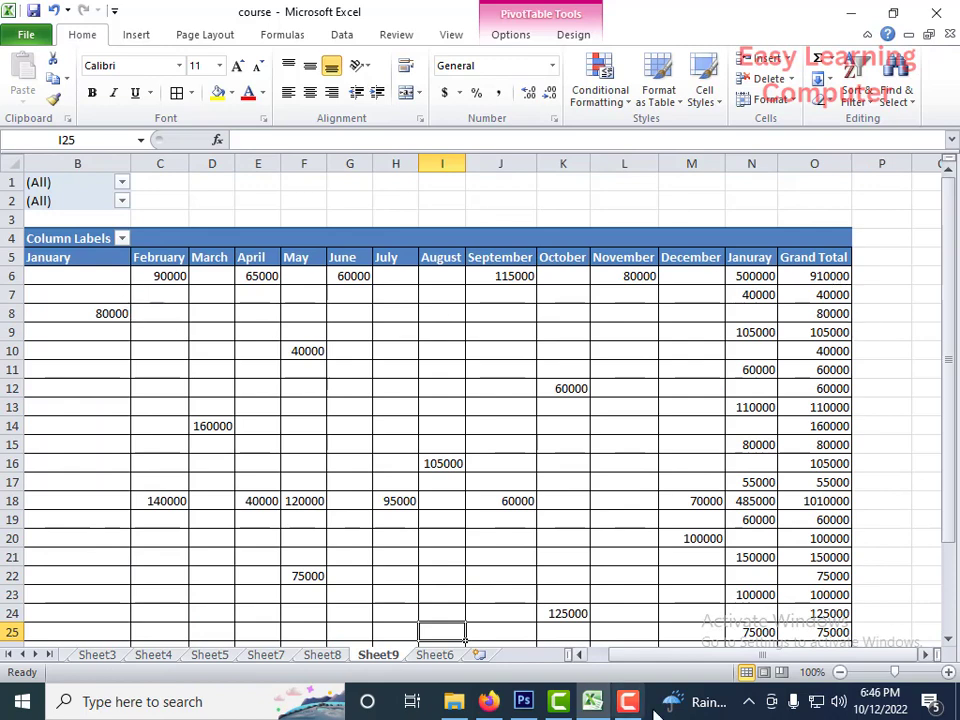
scroll(797, 307, down, 3)
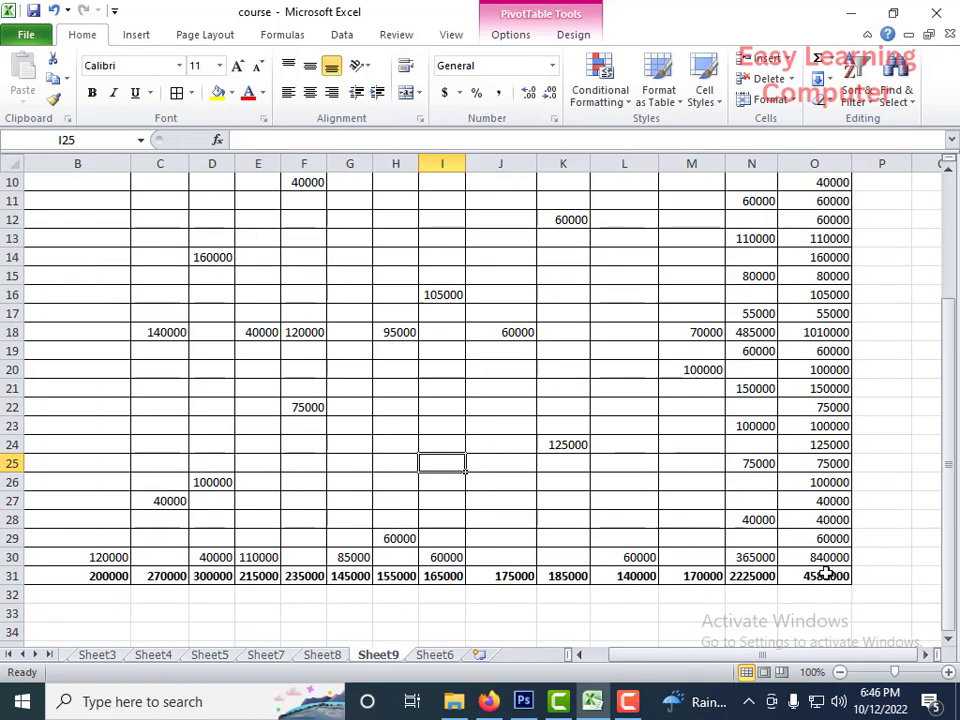
scroll(823, 392, up, 3)
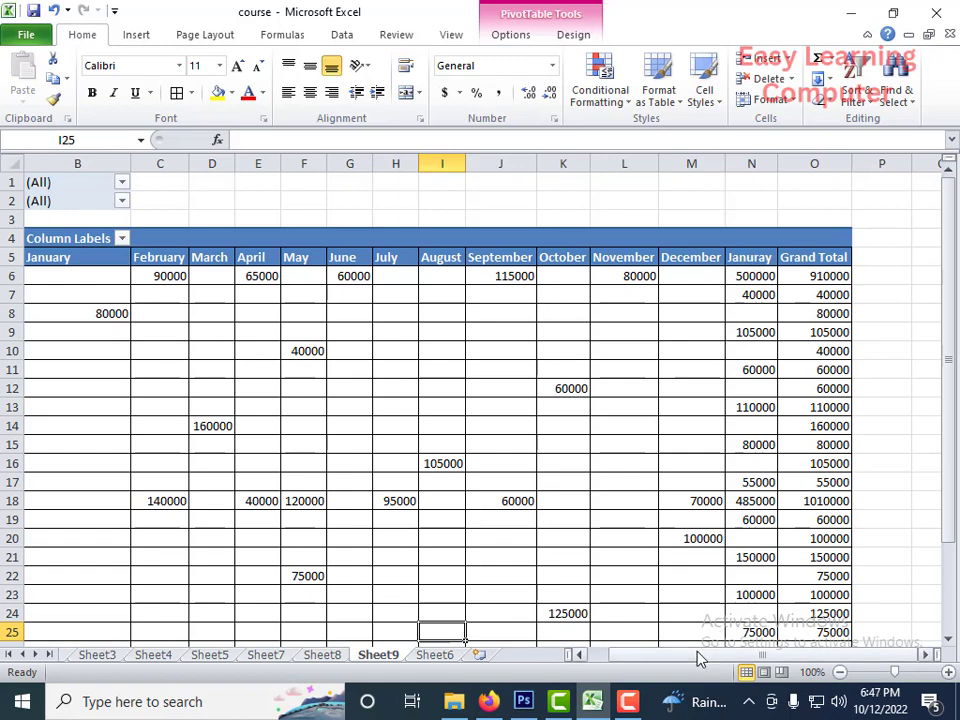
Step: Compare the product rows in the Row Labels column with their Grand Total values, down to the last product
drag(699, 660, 613, 660)
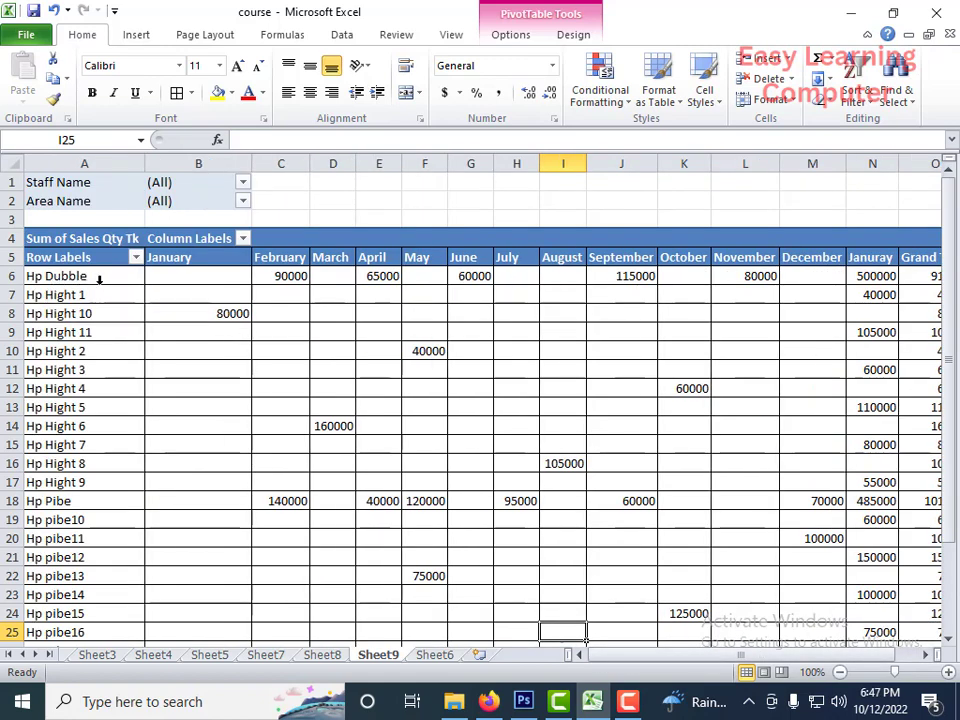
drag(647, 664, 738, 662)
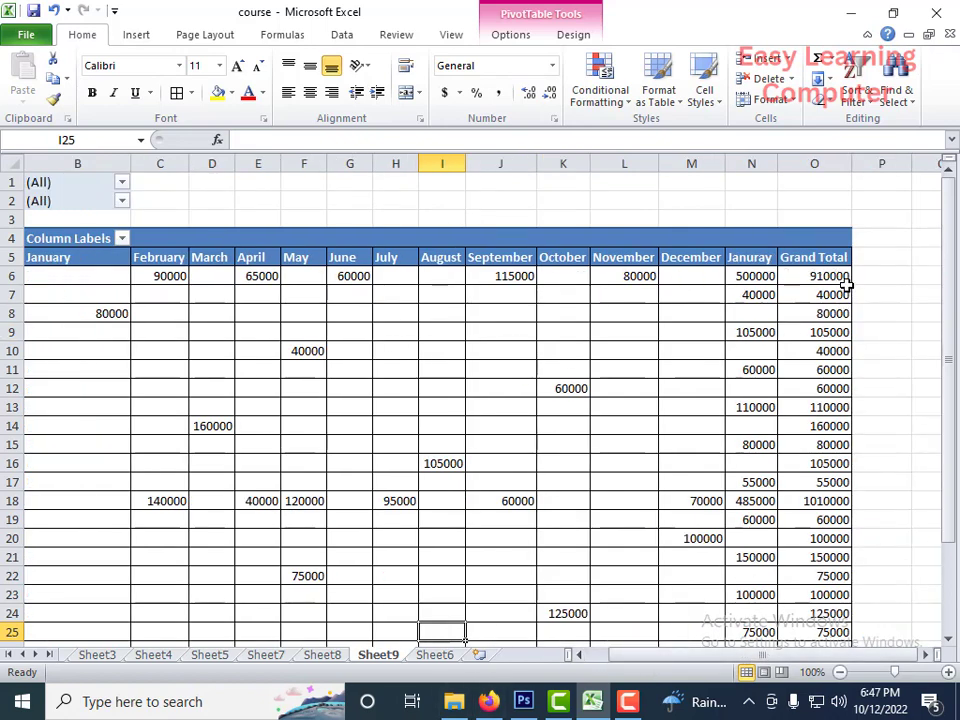
mouse_move(824, 281)
scroll(822, 346, up, 7)
click(609, 656)
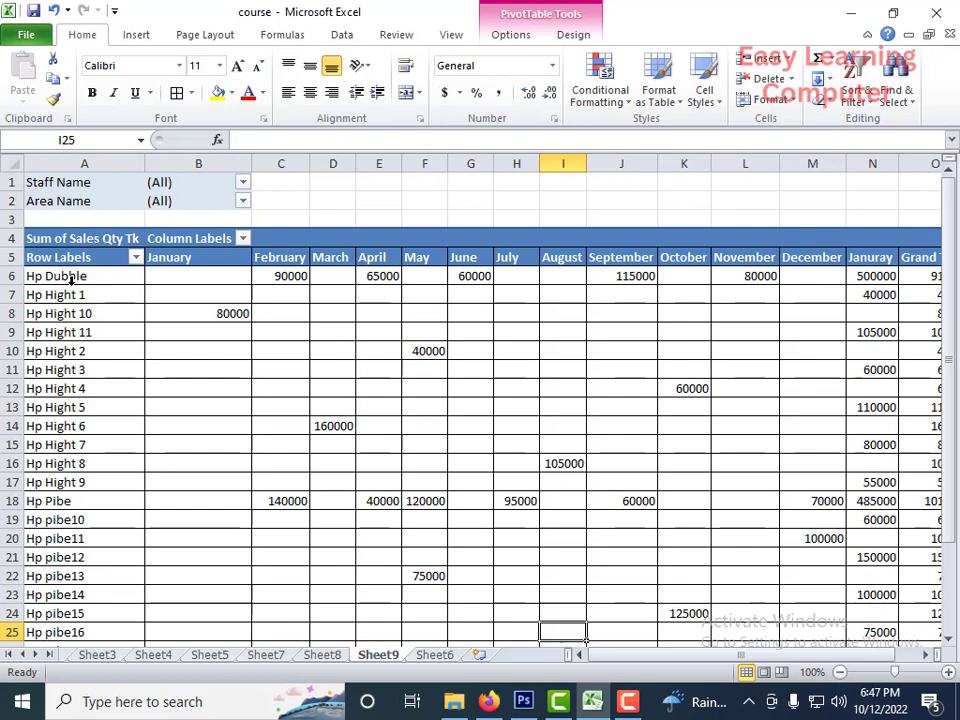
scroll(84, 300, down, 5)
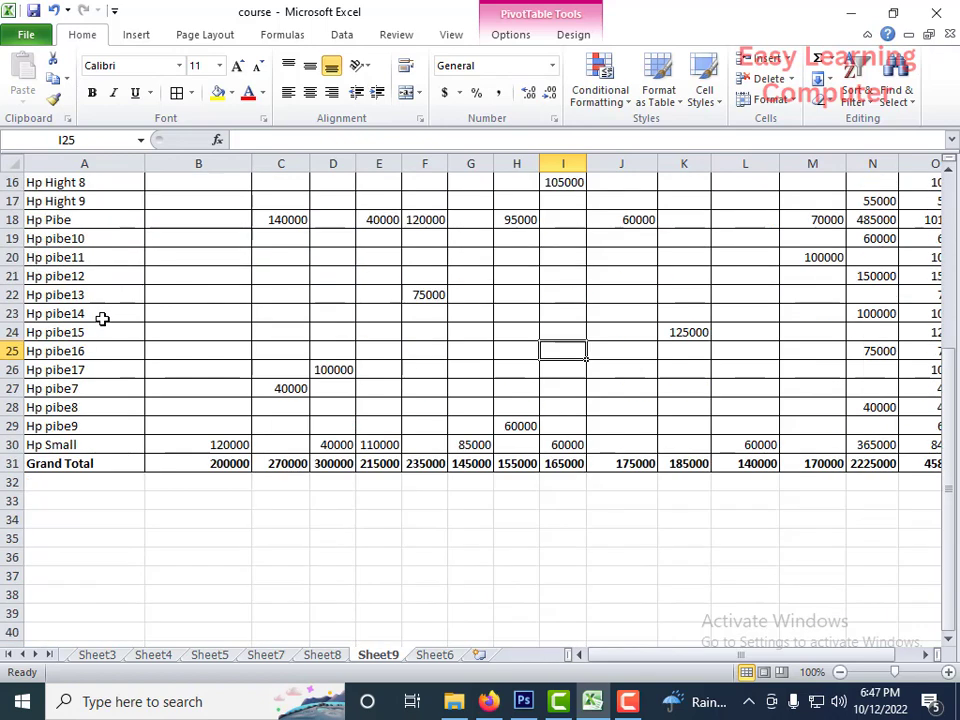
scroll(58, 444, up, 5)
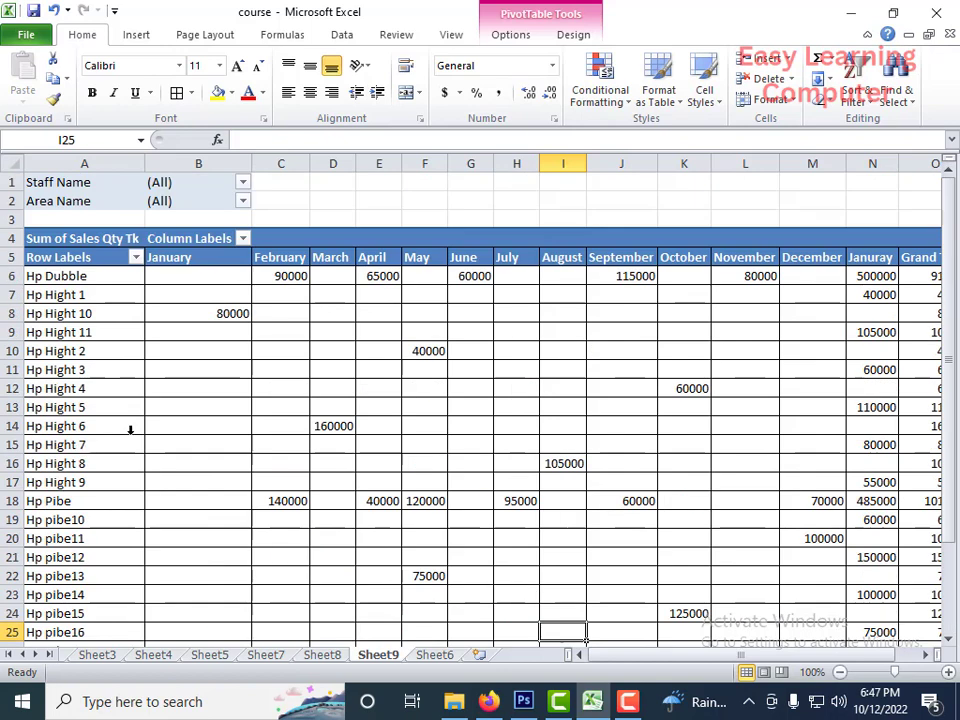
scroll(95, 500, down, 2)
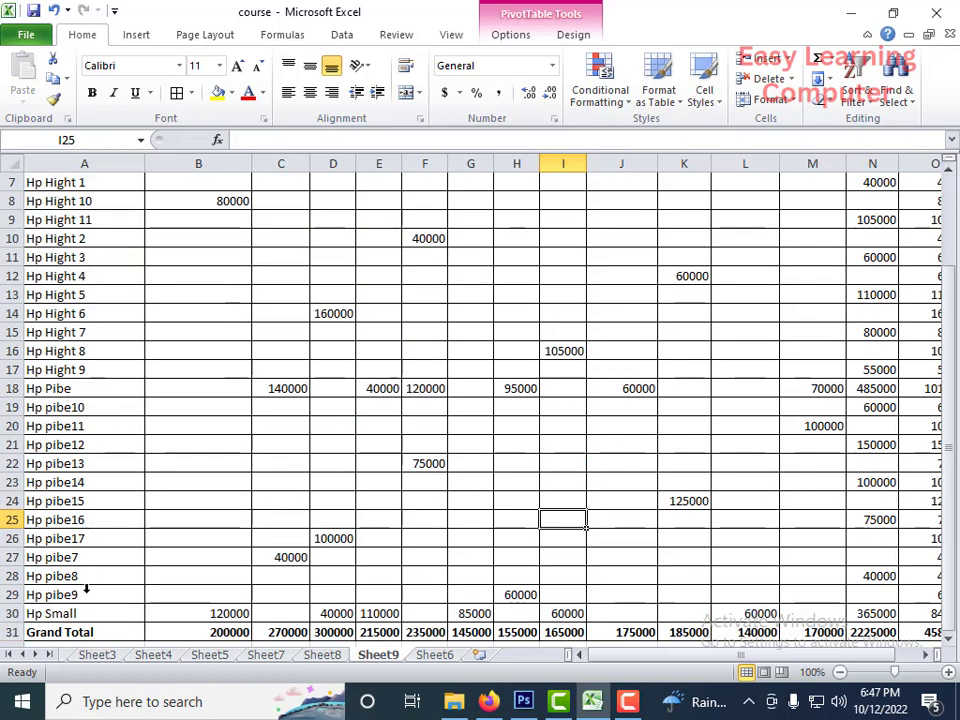
scroll(80, 600, down, 2)
scroll(80, 484, up, 4)
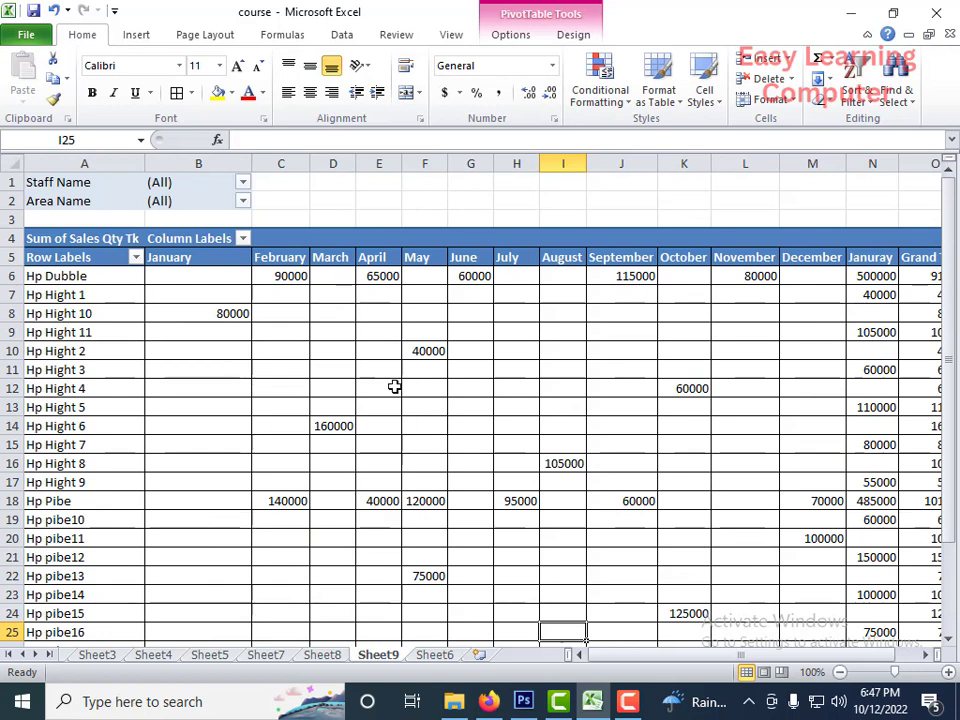
Step: Filter the pivot table's column labels to show only January
mouse_move(354, 326)
click(243, 238)
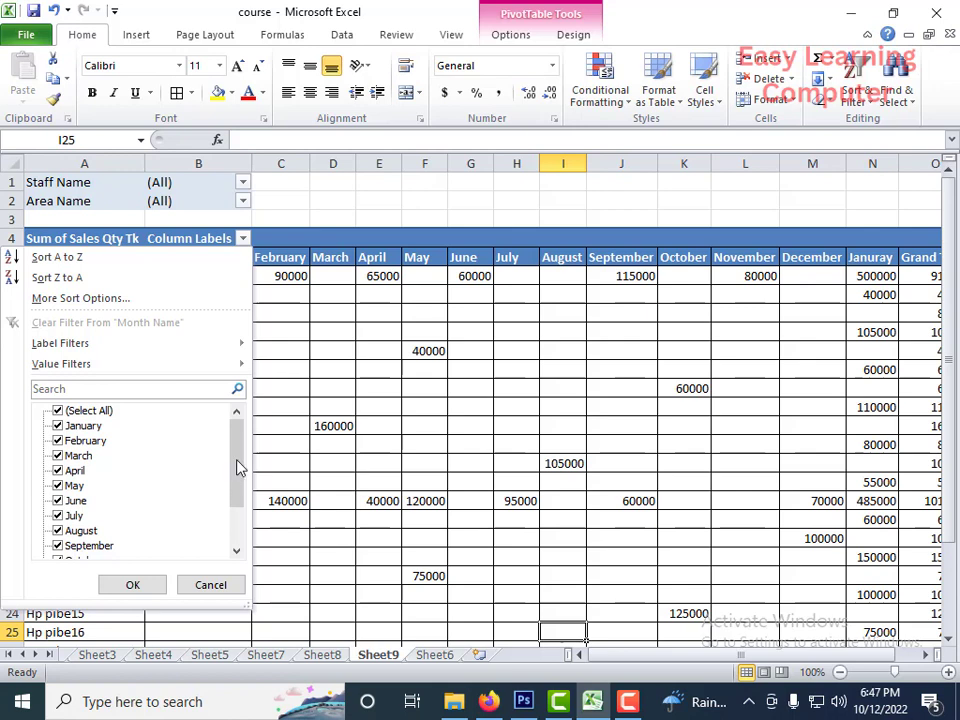
scroll(240, 540, down, 2)
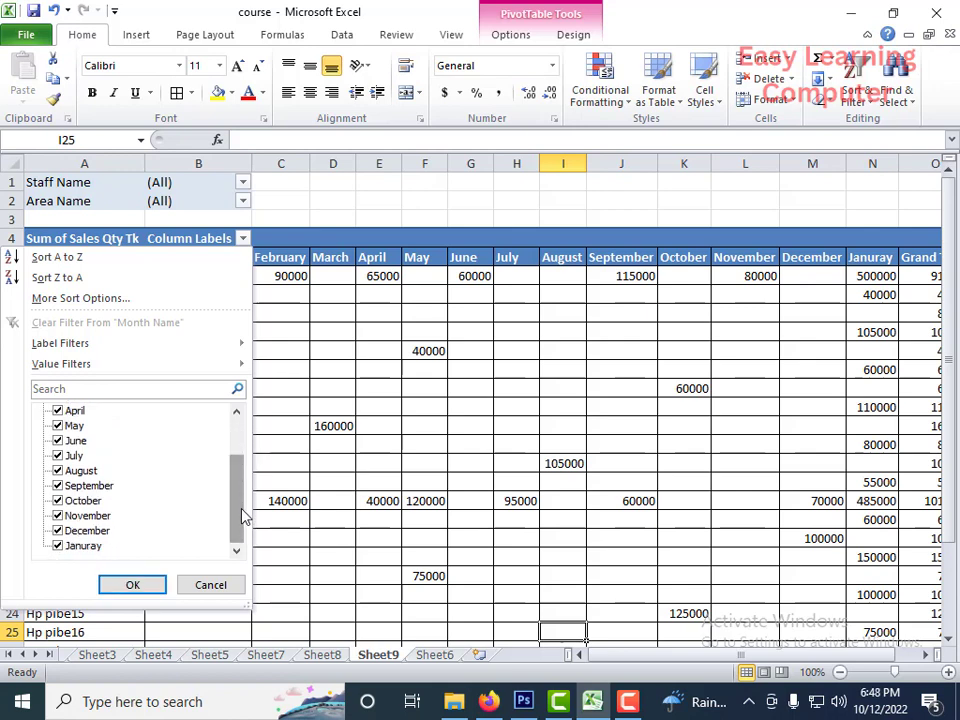
drag(244, 515, 236, 476)
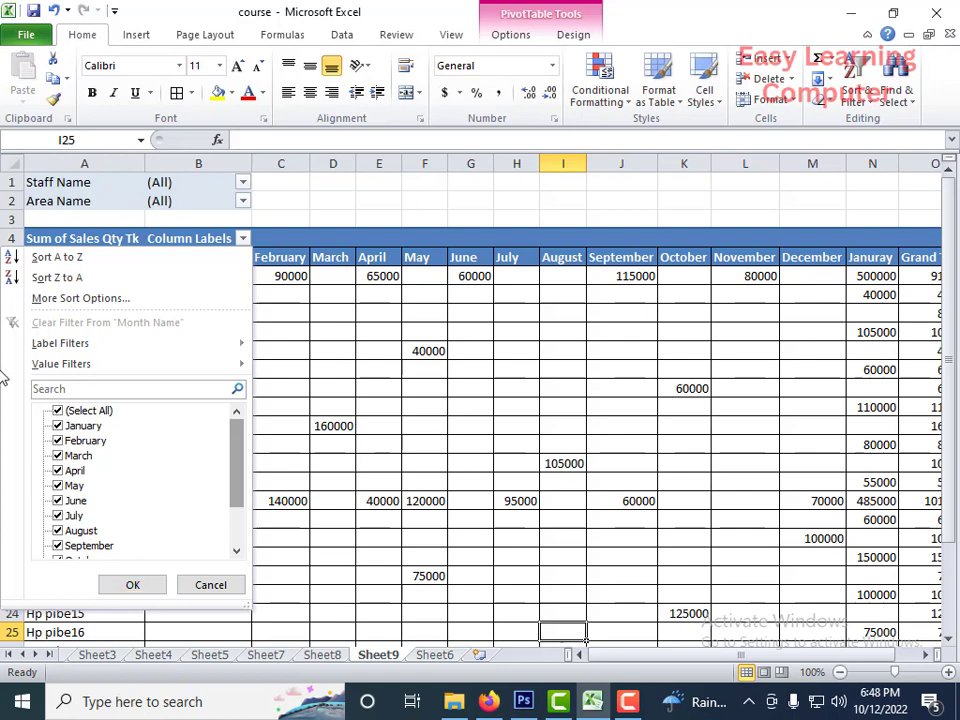
click(63, 410)
click(58, 411)
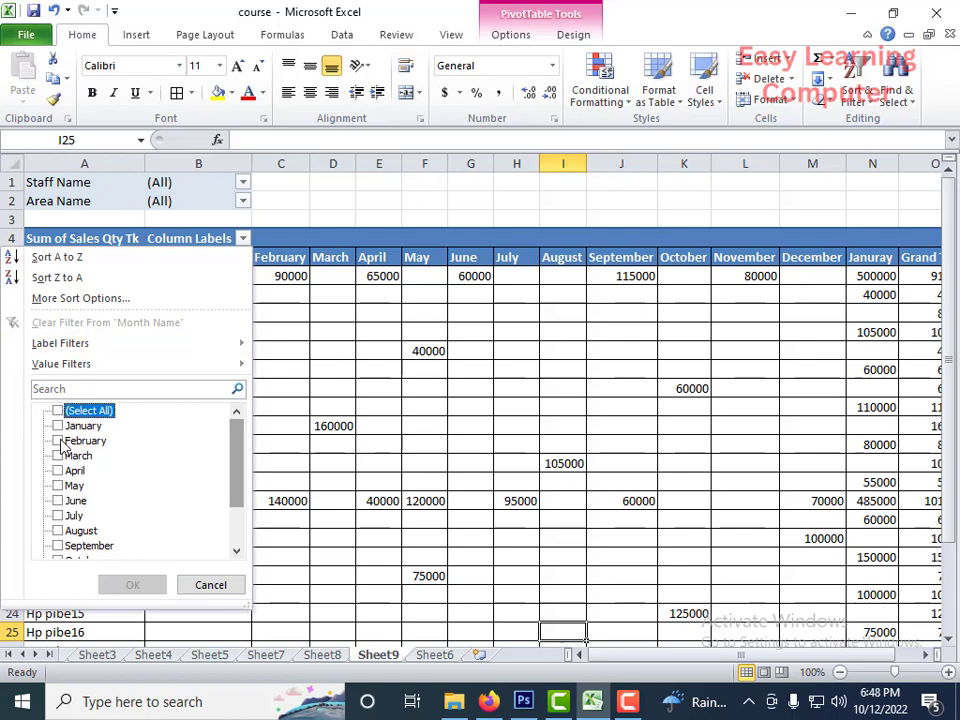
click(57, 425)
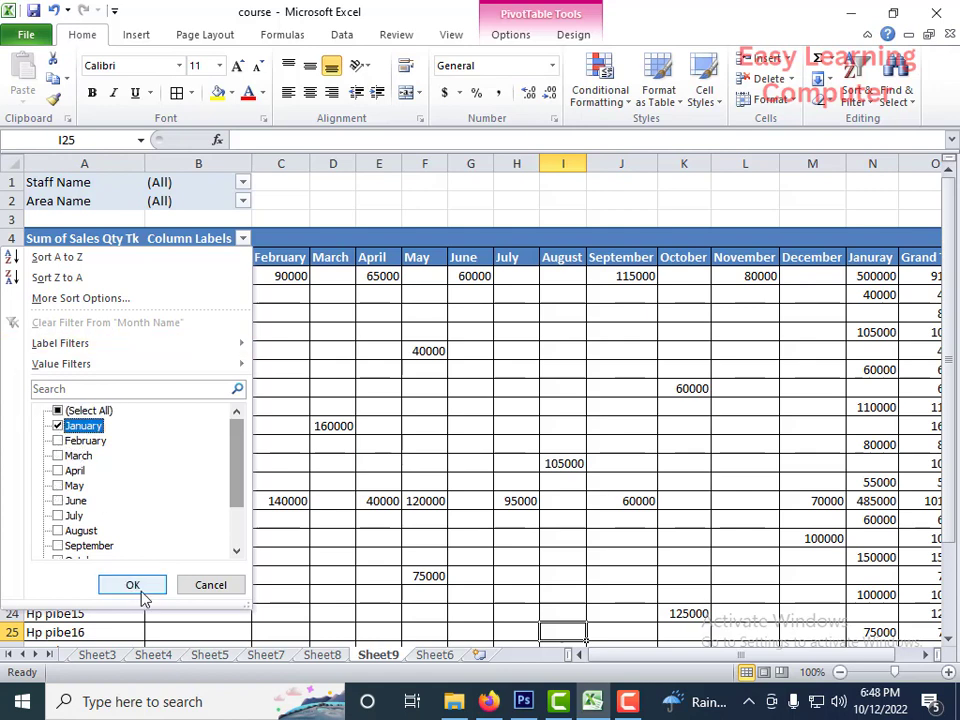
click(138, 588)
scroll(154, 328, down, 1)
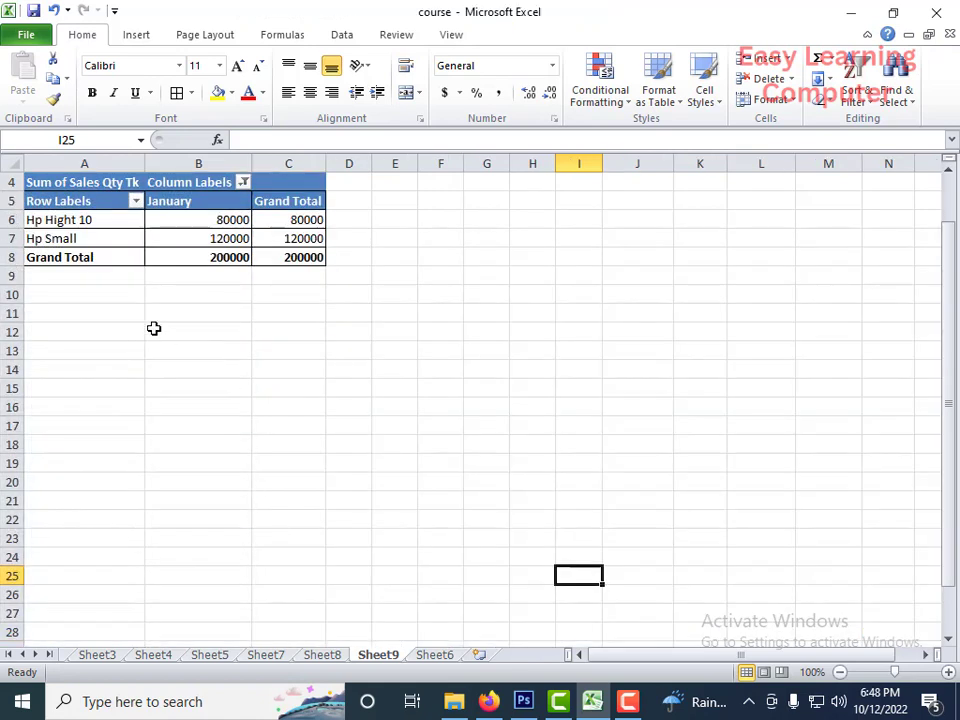
scroll(180, 320, up, 1)
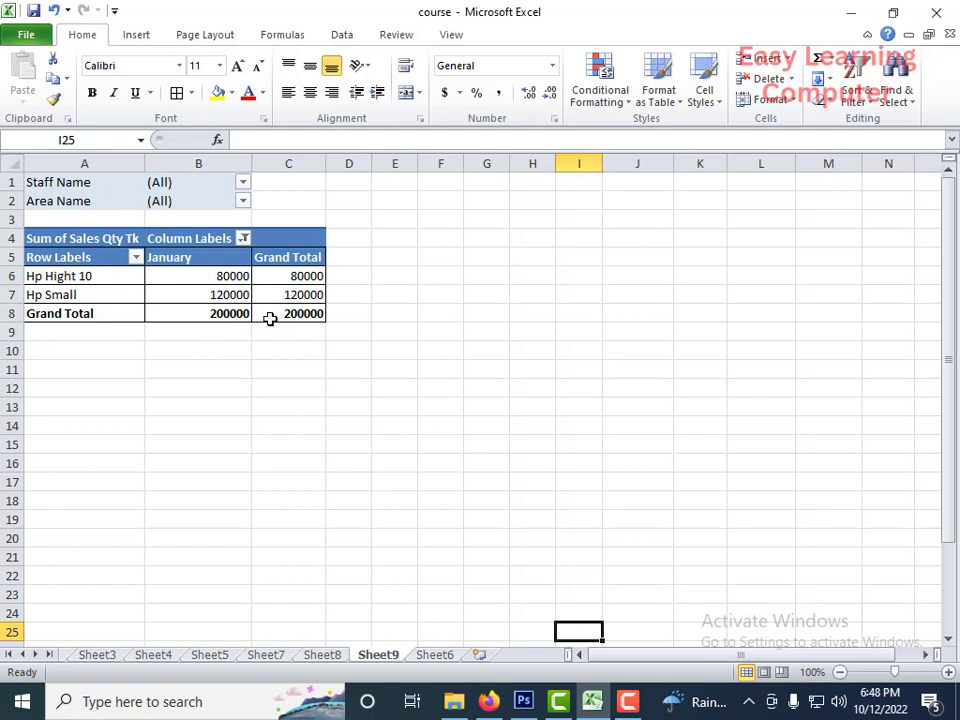
Step: Add February, March and April to the column labels filter alongside January
mouse_move(269, 318)
click(243, 240)
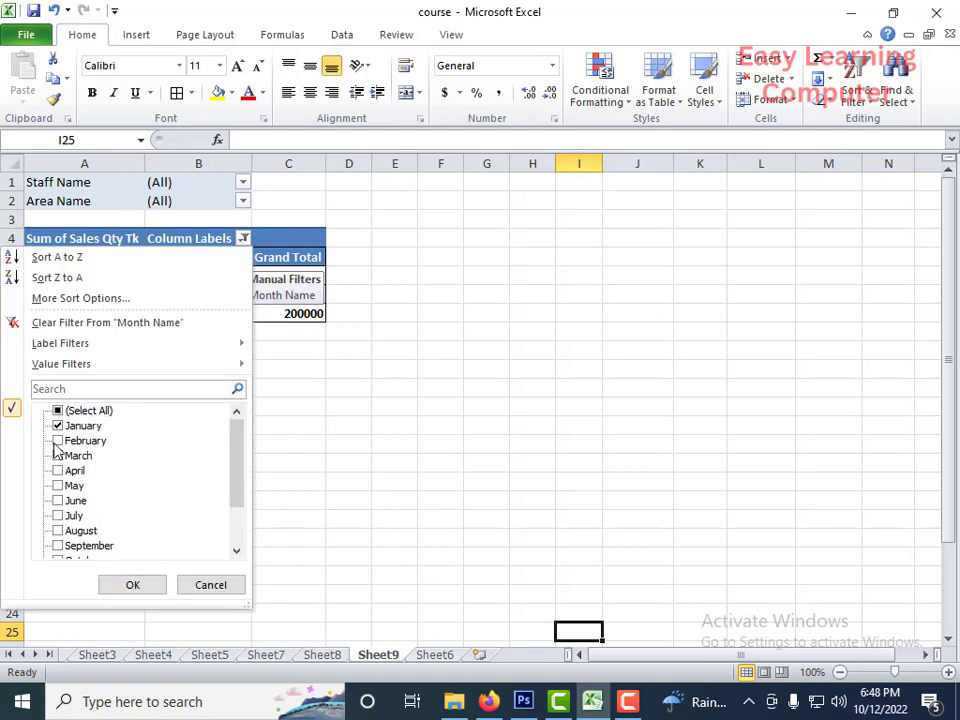
click(58, 441)
click(58, 455)
click(58, 470)
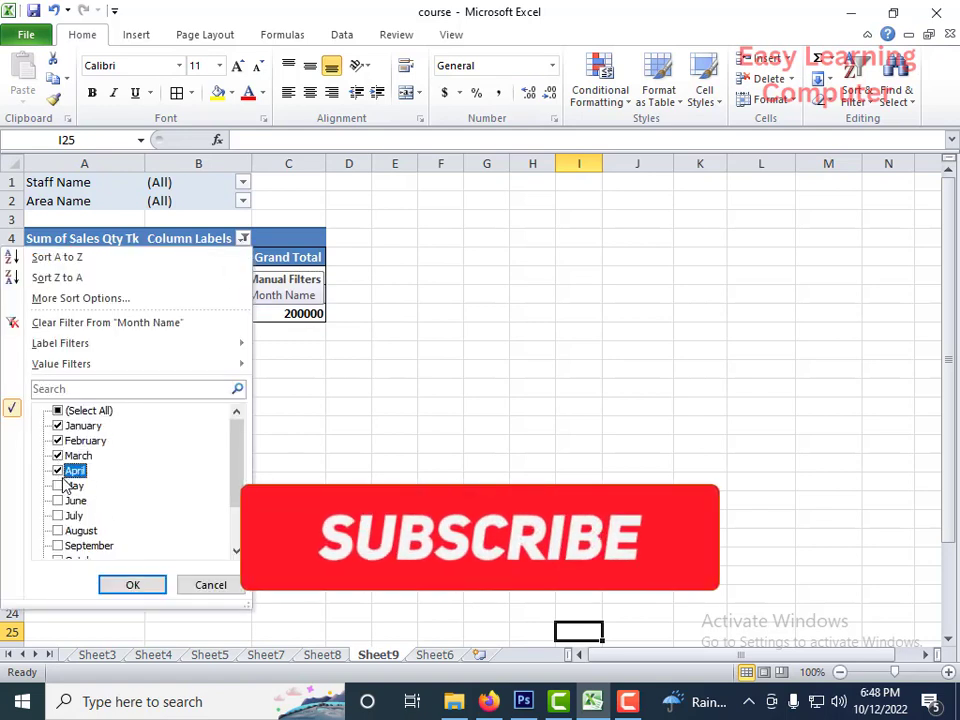
click(59, 486)
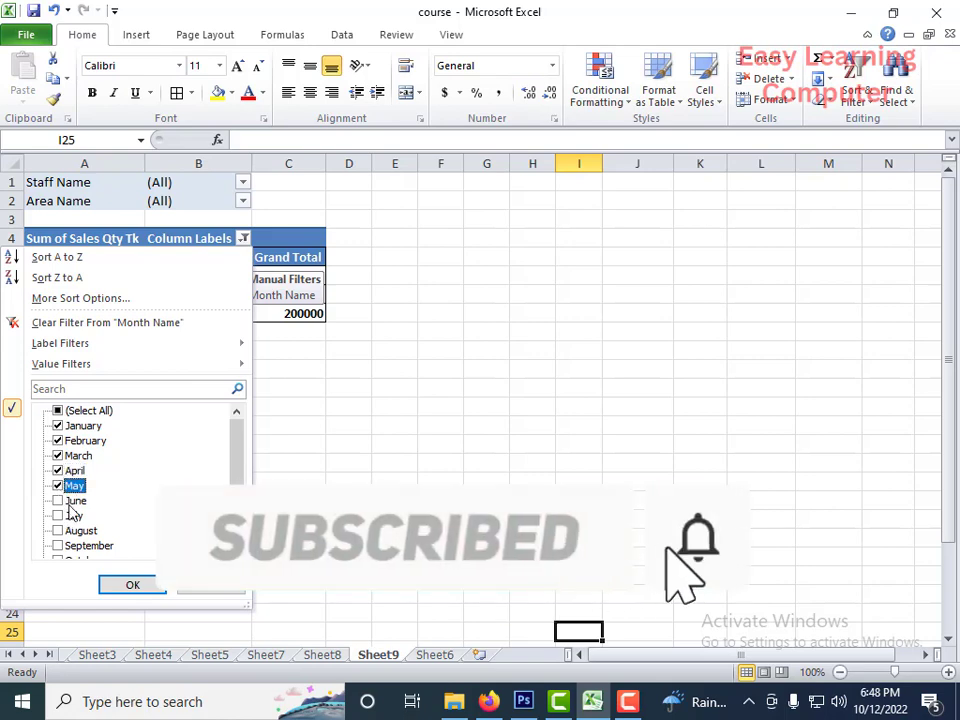
click(59, 486)
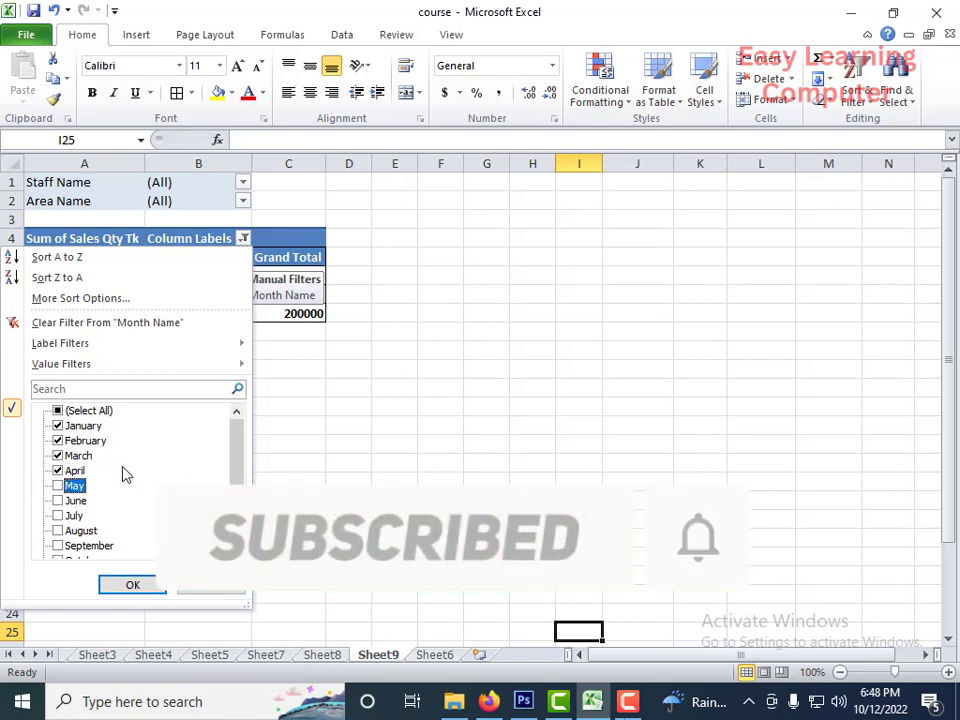
click(141, 589)
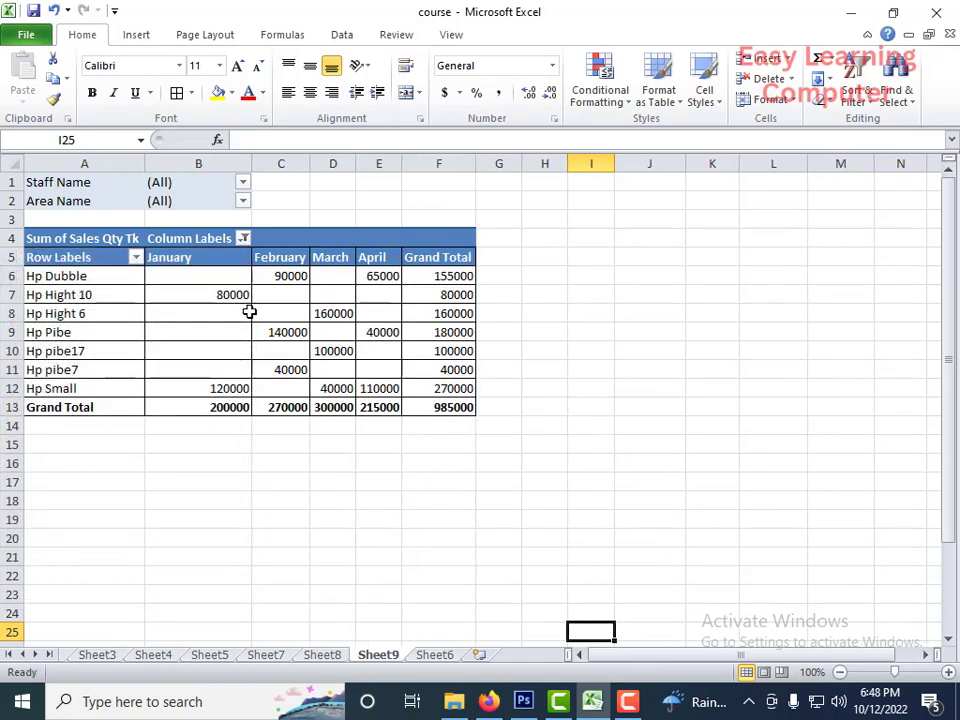
Step: Reset the column labels filter to show all months
mouse_move(154, 363)
click(243, 239)
click(57, 411)
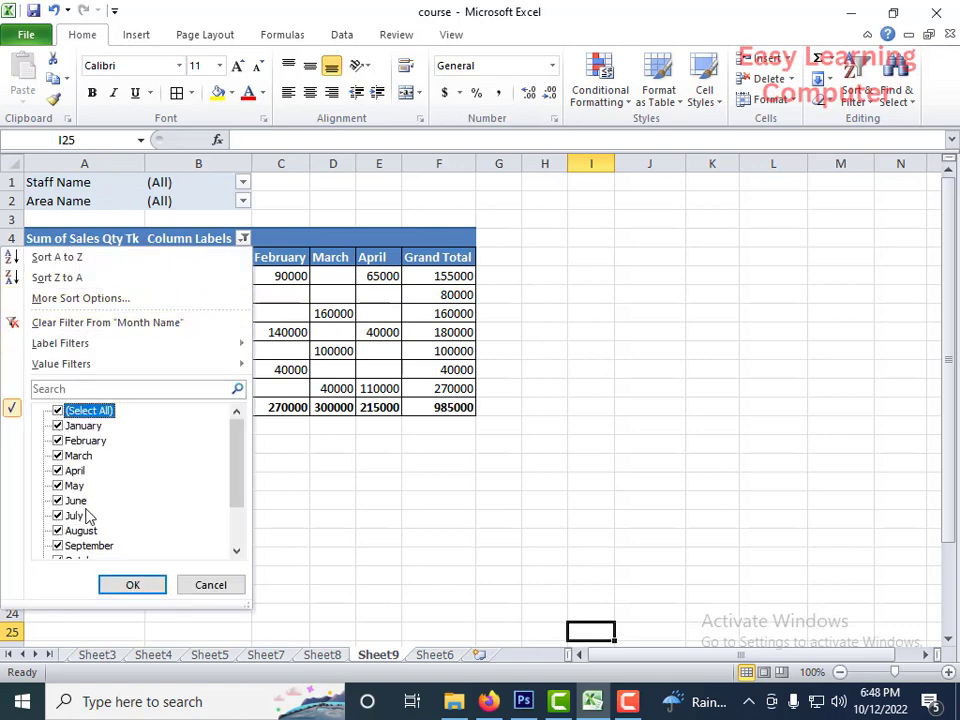
click(128, 586)
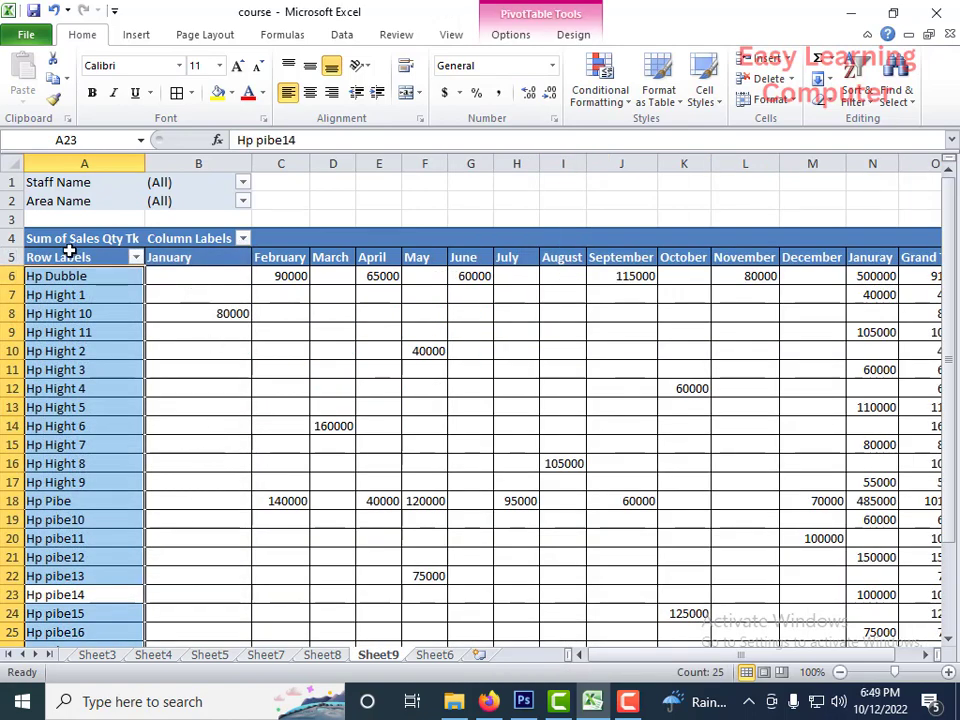
Step: Filter the pivot table by Staff Name to the second staff member listed
click(242, 184)
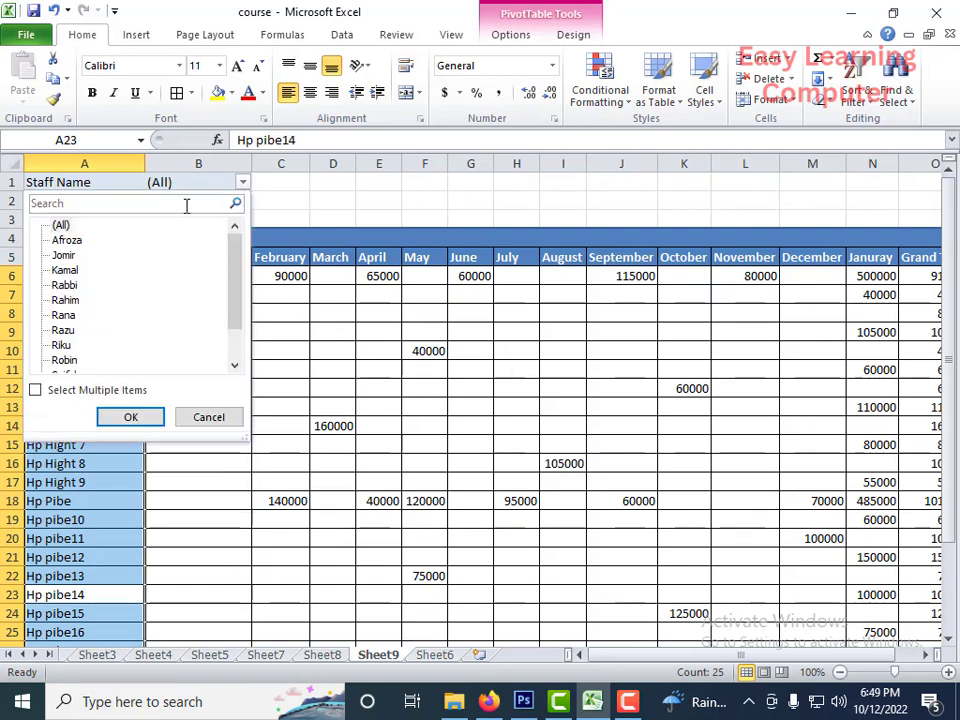
click(63, 256)
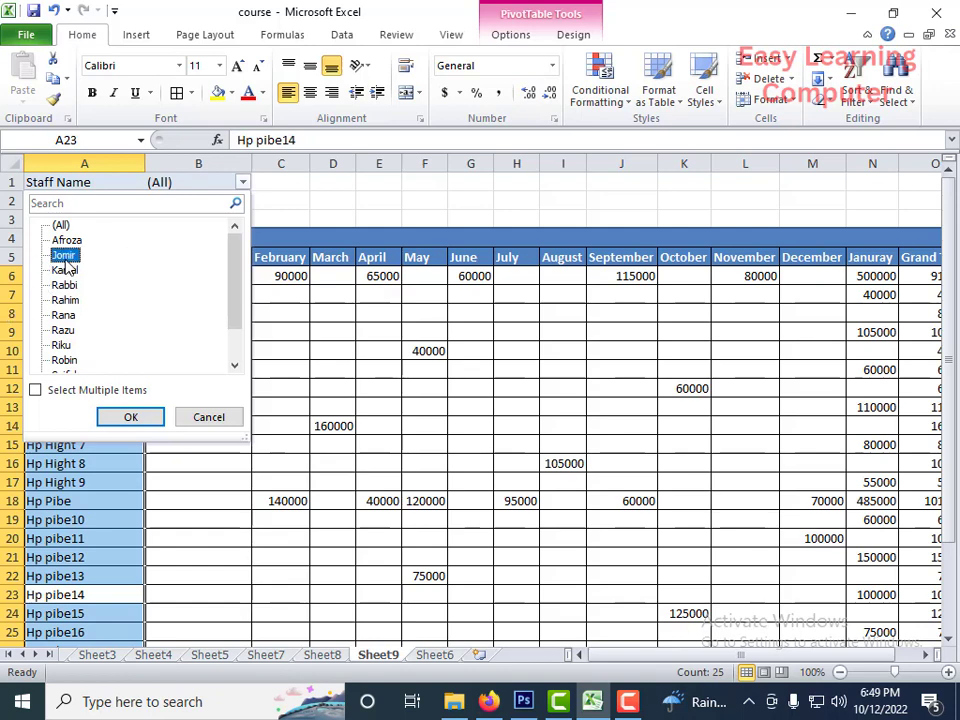
click(131, 418)
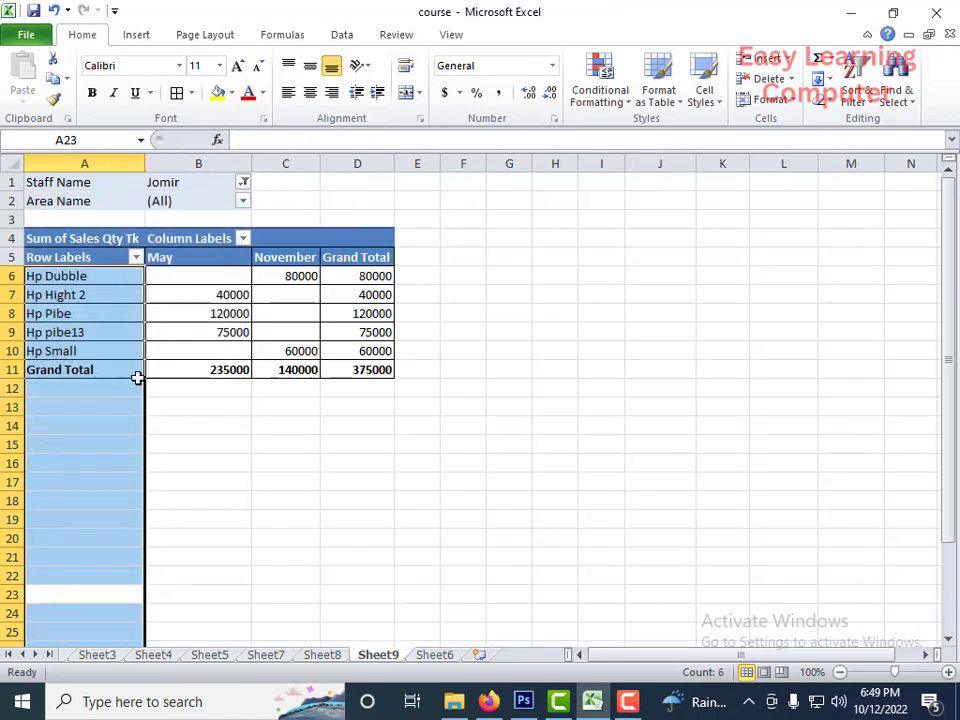
Step: Reset the Staff Name filter to include all staff, with multiple item selection enabled
click(176, 384)
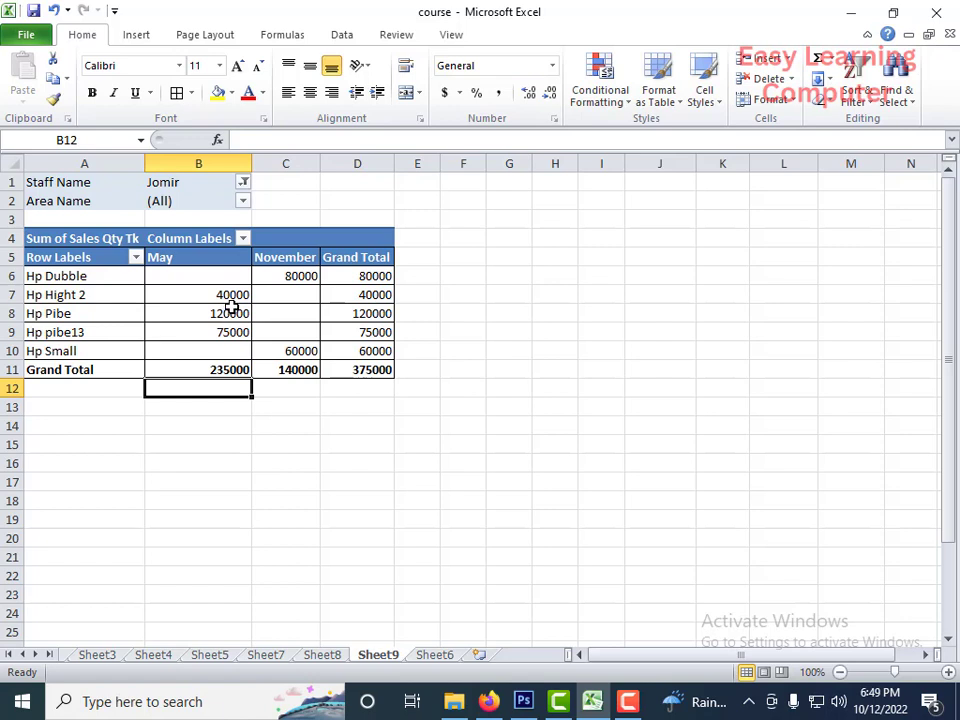
mouse_move(247, 284)
mouse_move(372, 371)
mouse_move(307, 367)
mouse_move(234, 332)
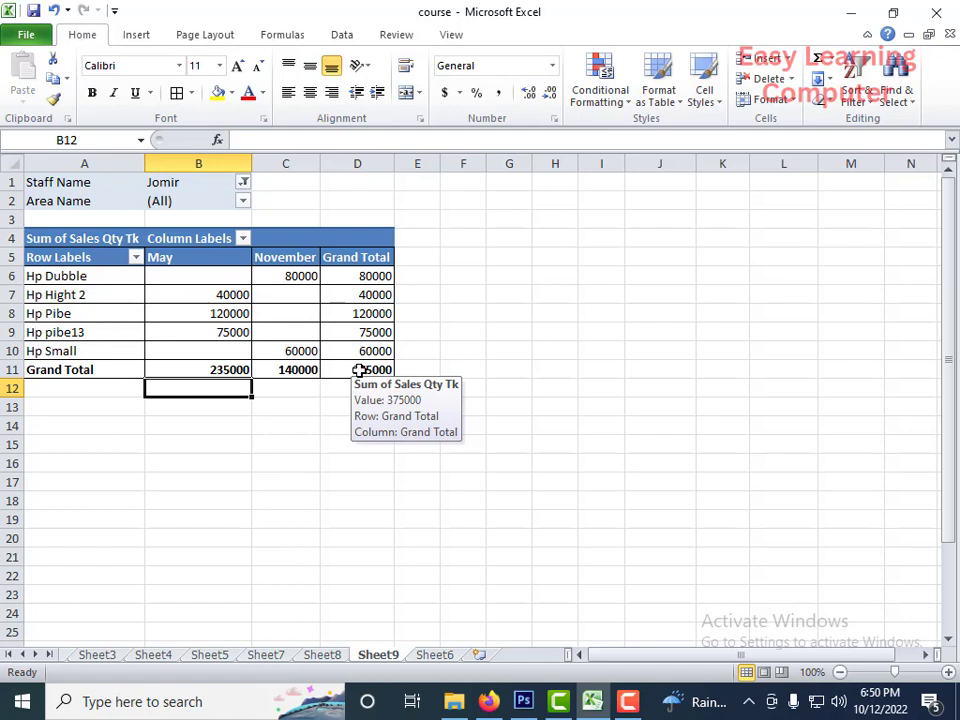
click(242, 184)
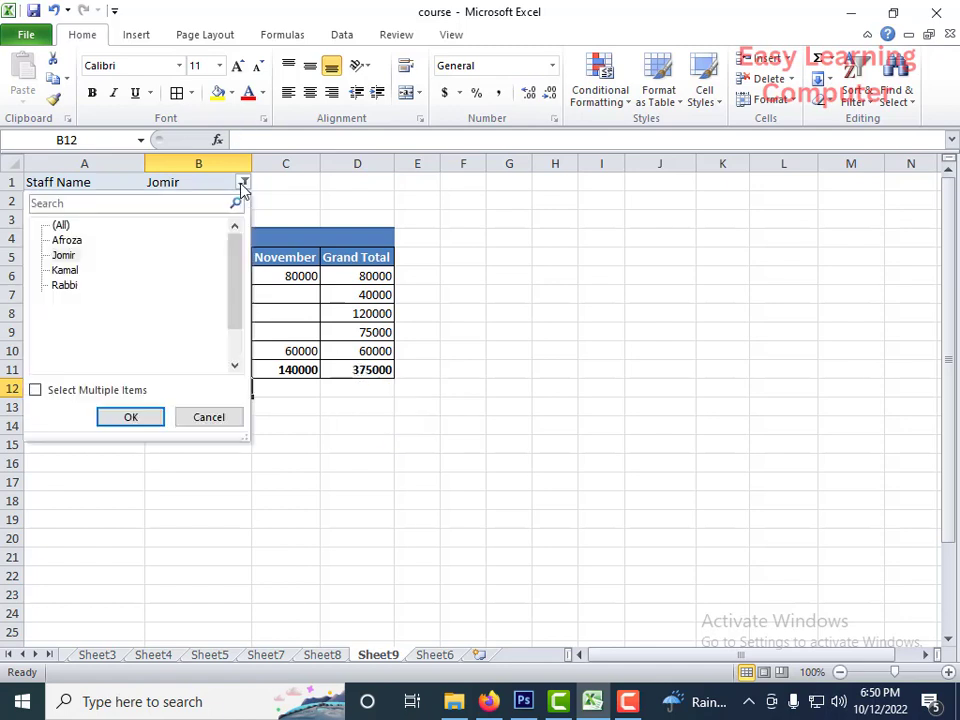
click(60, 226)
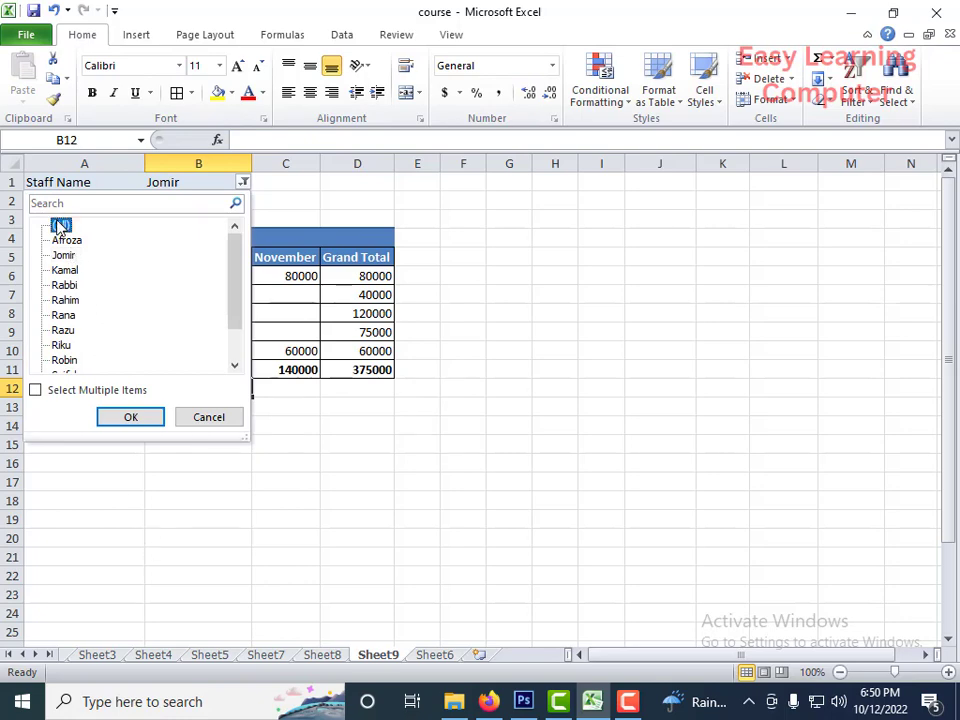
click(48, 392)
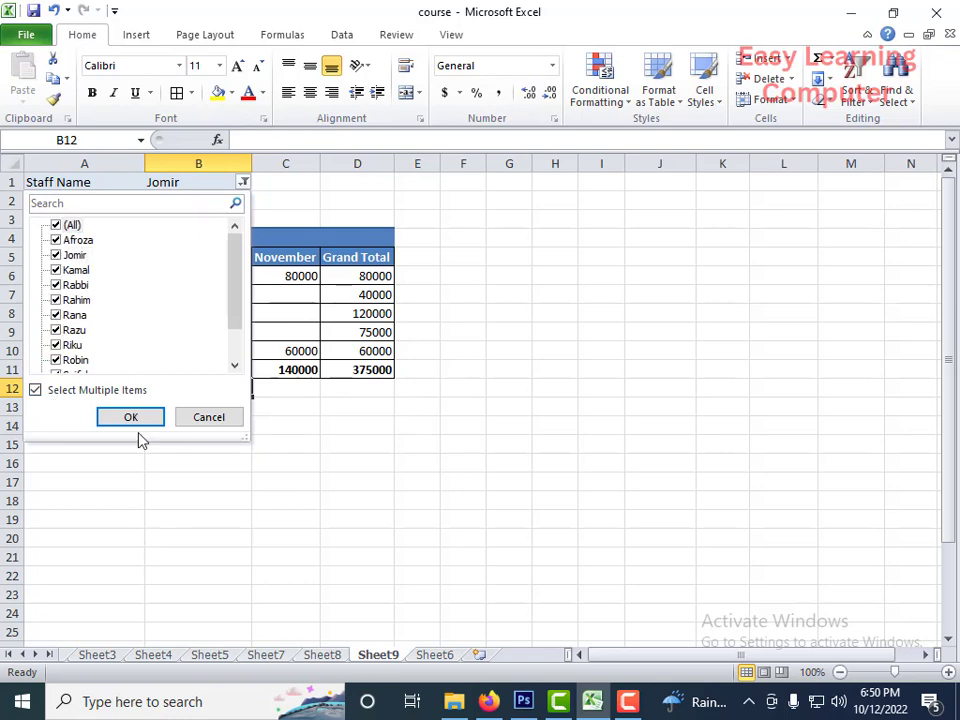
click(131, 416)
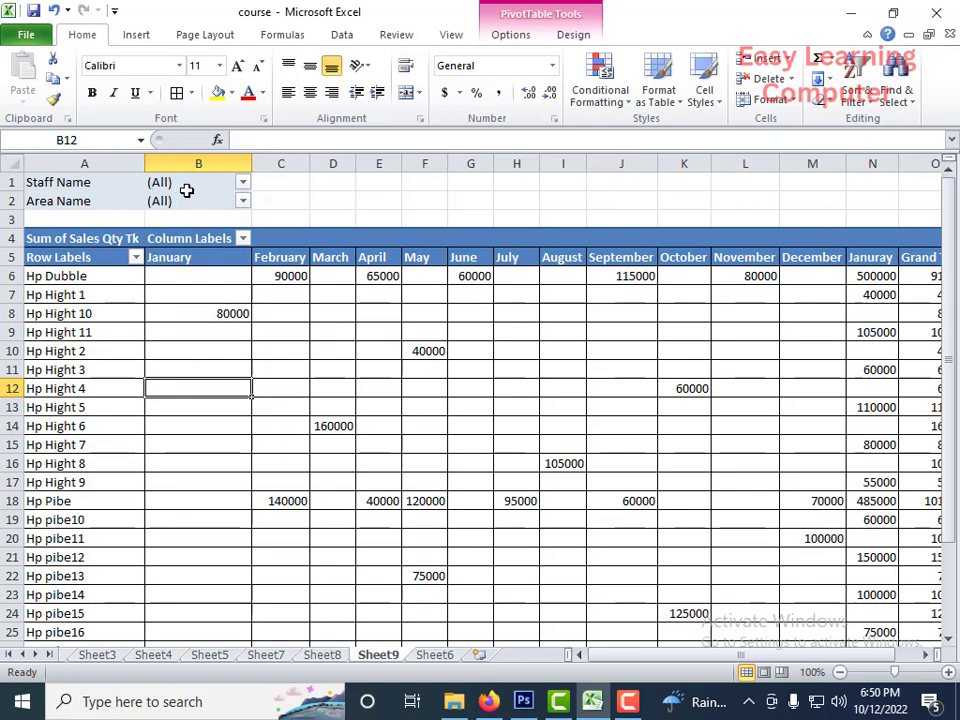
Step: Filter the pivot table by Area Name to show only Bagher Hat
click(243, 202)
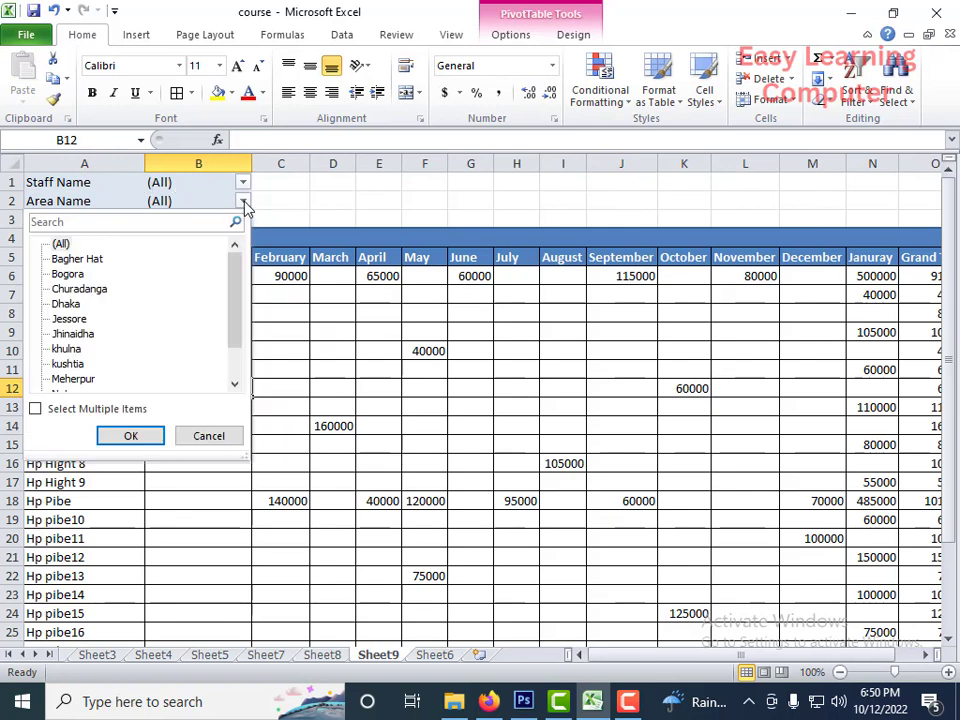
click(70, 261)
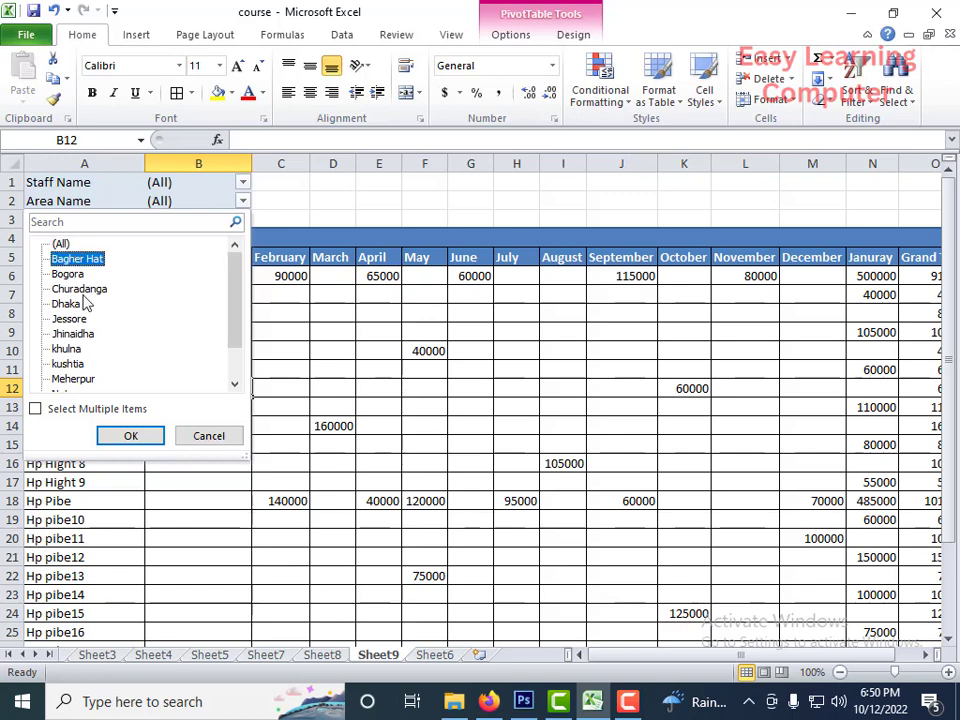
click(130, 436)
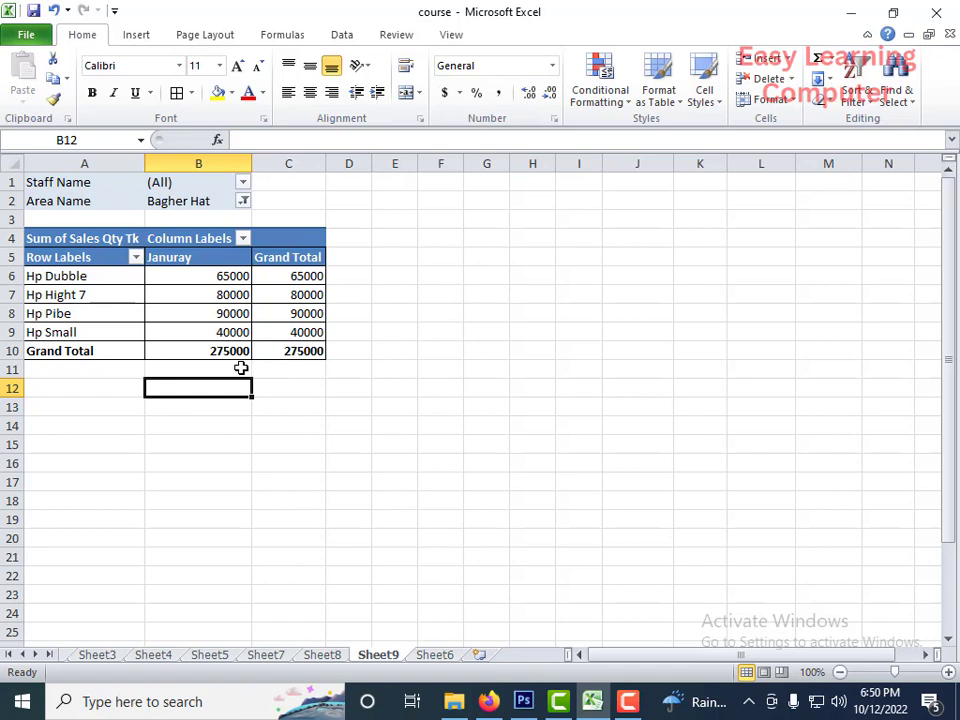
Step: Switch the Area Name filter to show only Dhaka
click(243, 201)
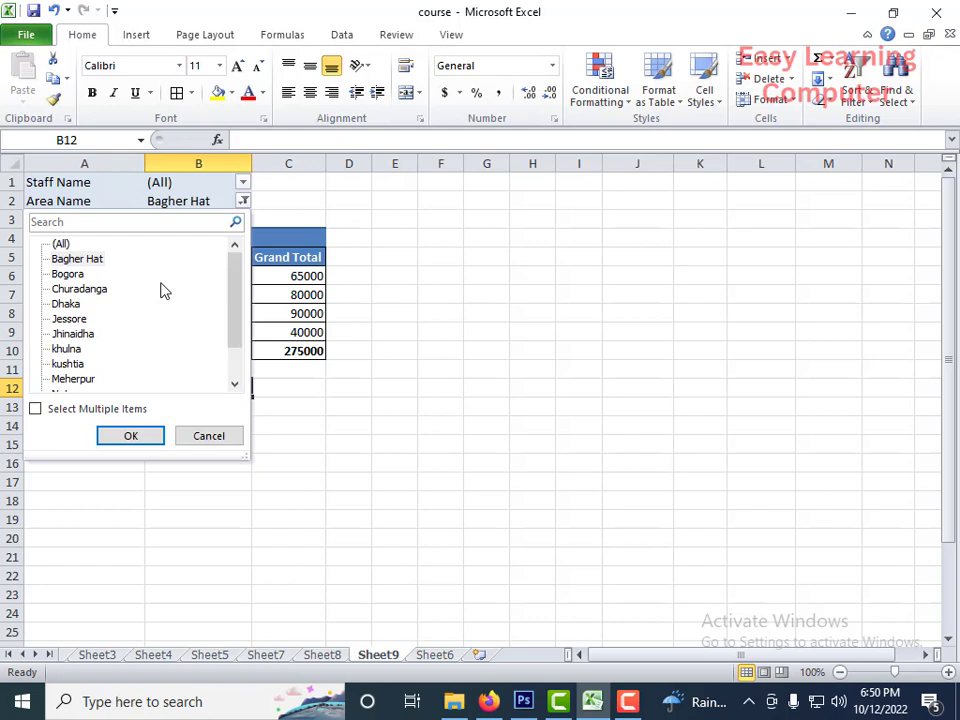
click(66, 304)
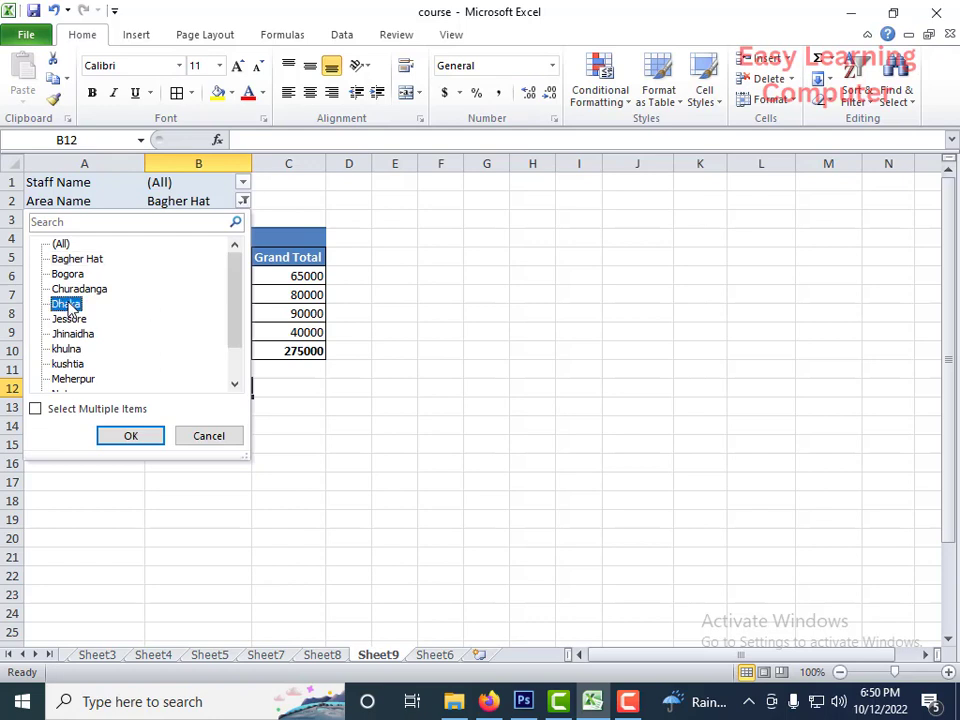
click(133, 437)
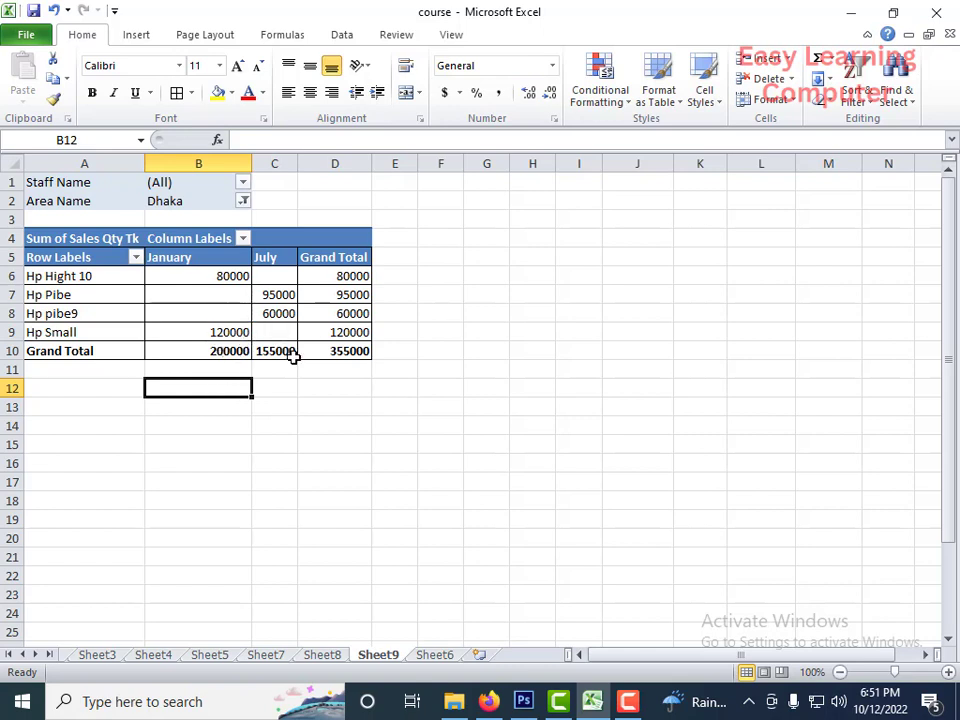
mouse_move(287, 356)
Step: Enable multiple item selection in the Area Name filter and reset it to include all areas
click(243, 201)
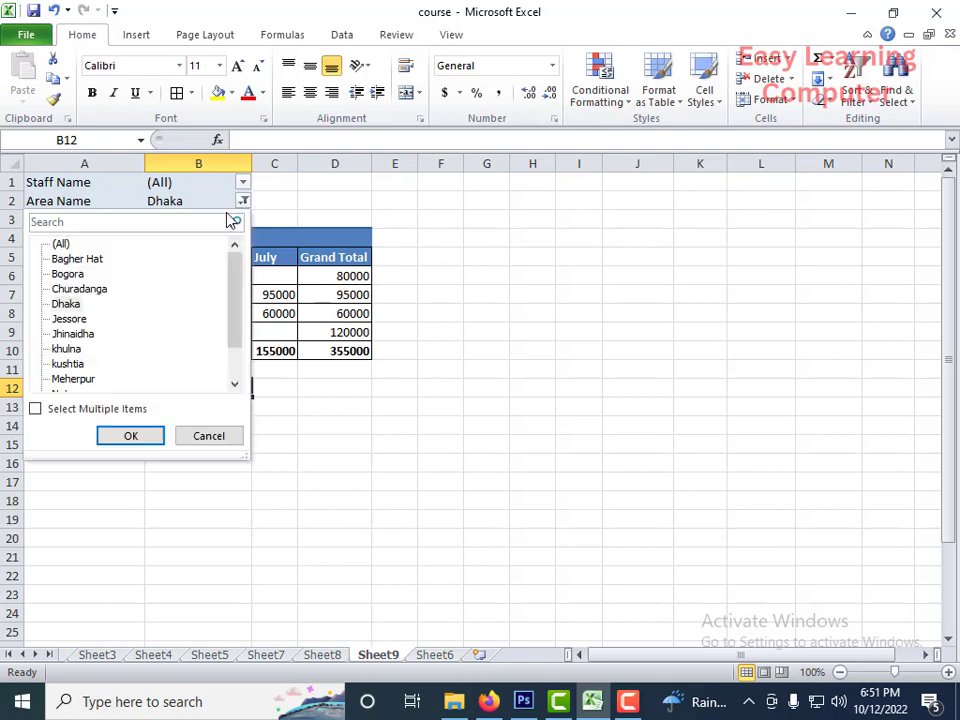
click(35, 409)
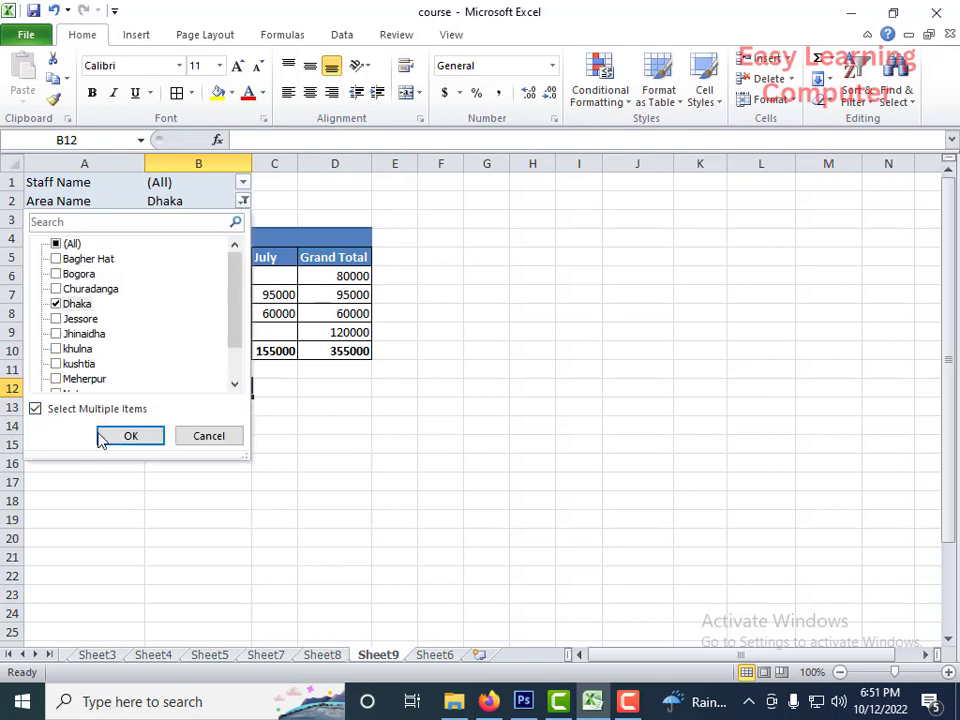
click(109, 437)
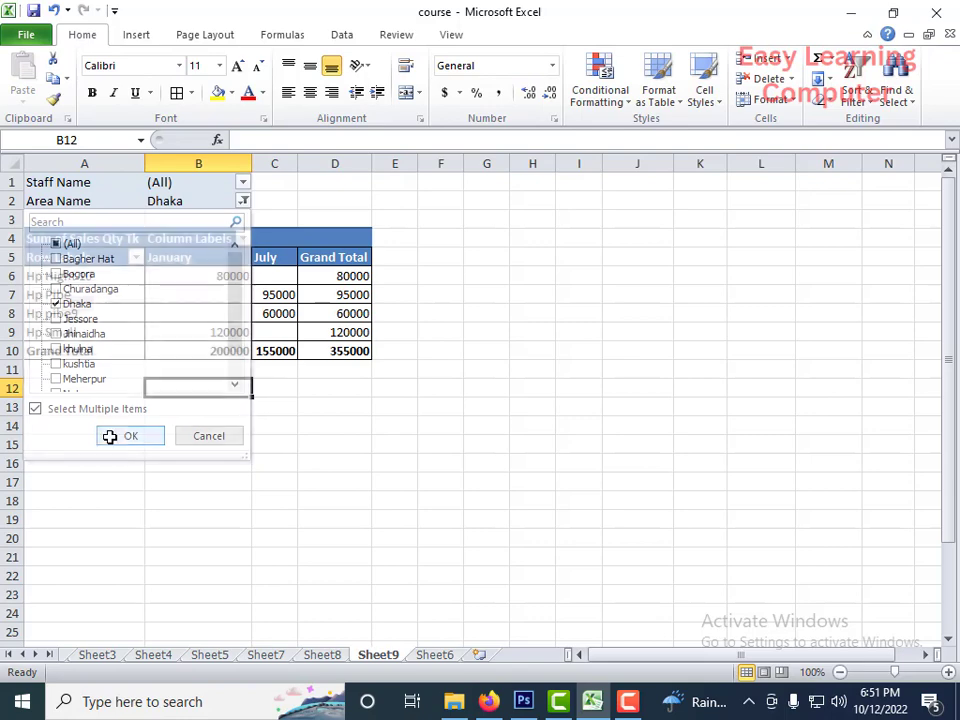
click(243, 201)
click(131, 436)
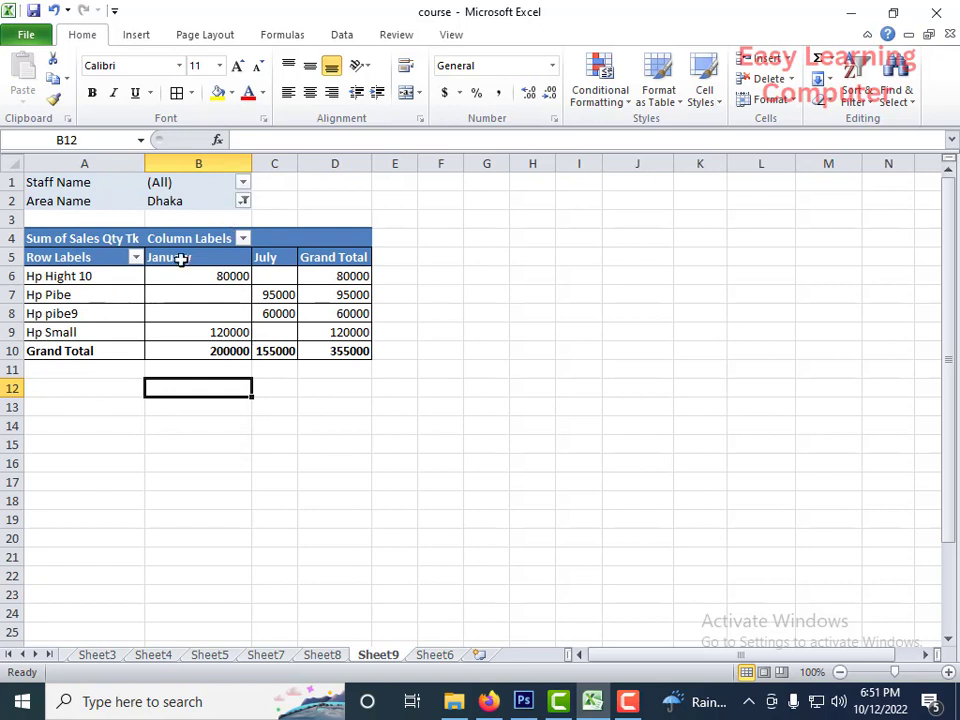
click(182, 291)
click(245, 200)
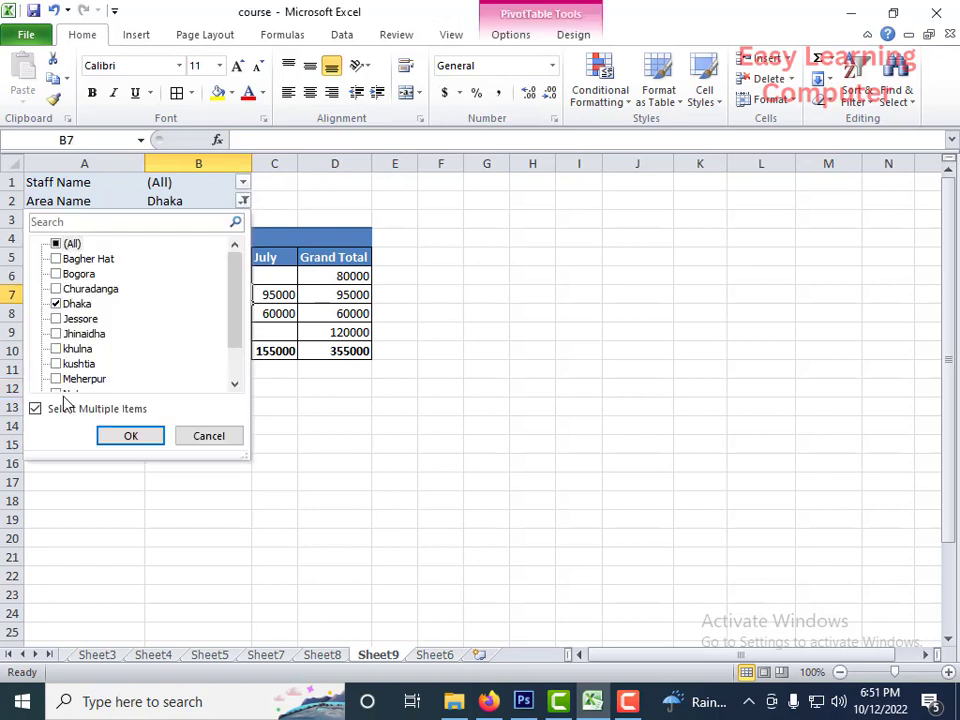
click(60, 245)
click(140, 442)
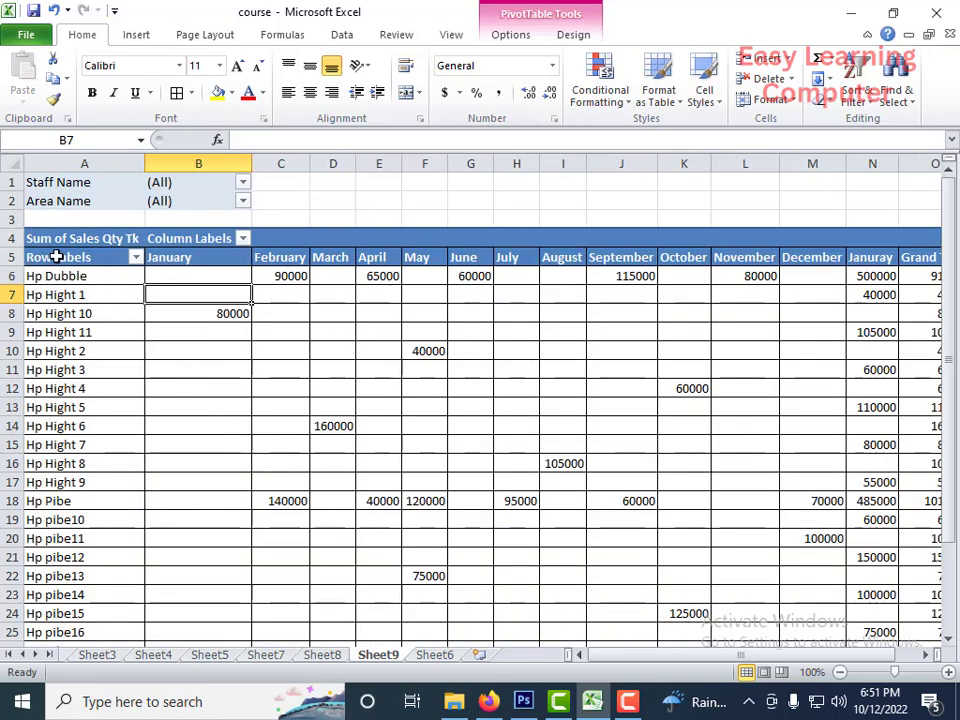
Step: Filter the pivot table's row labels to show only the product Hp Dubble
click(135, 257)
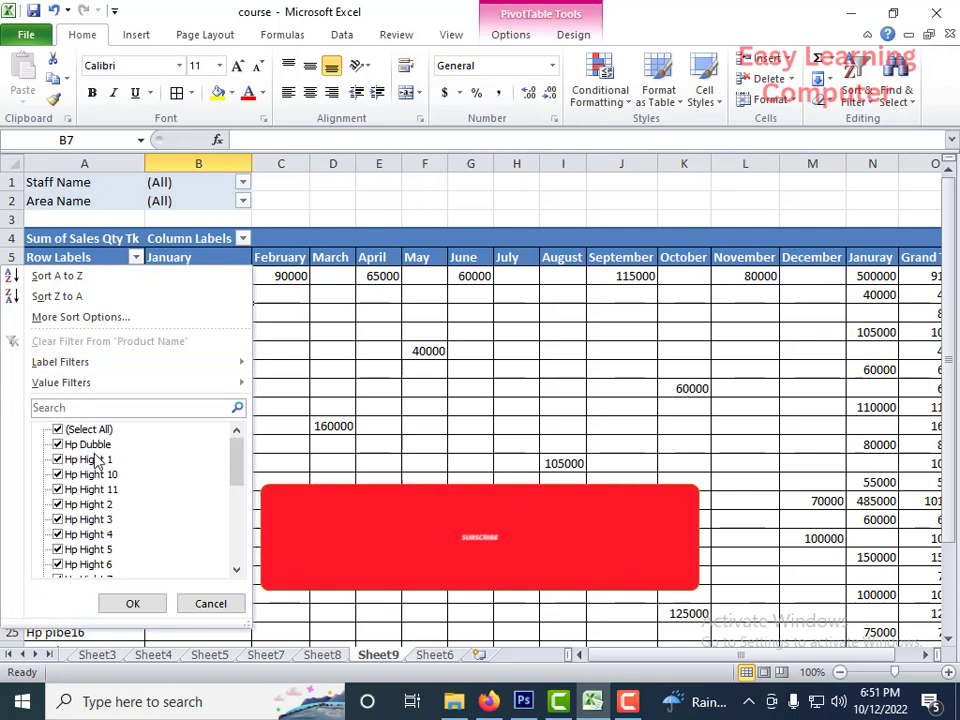
click(58, 430)
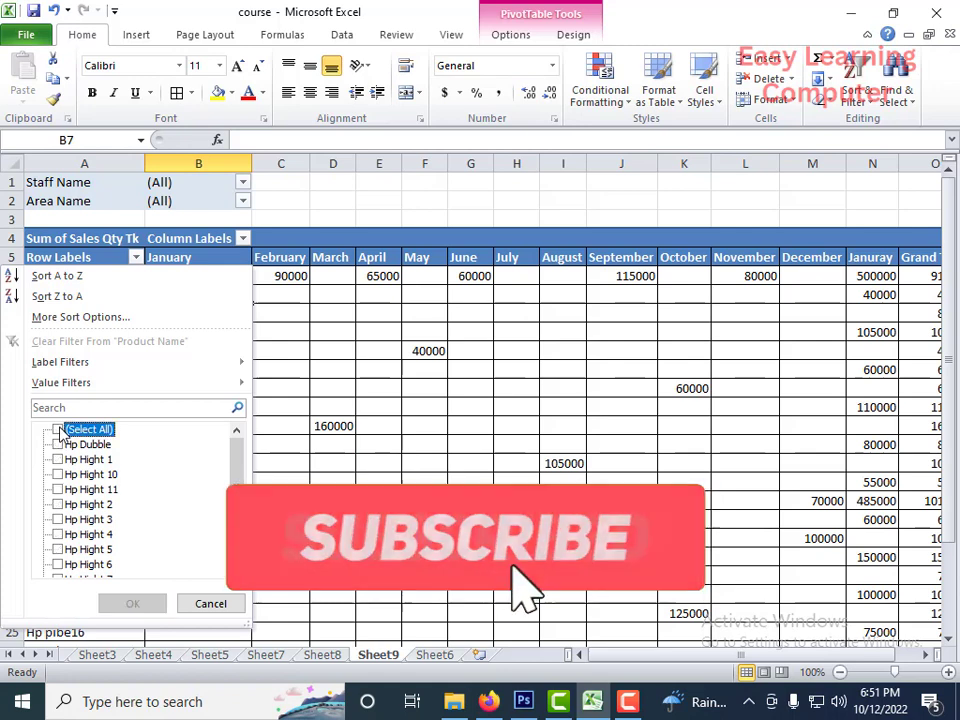
click(58, 444)
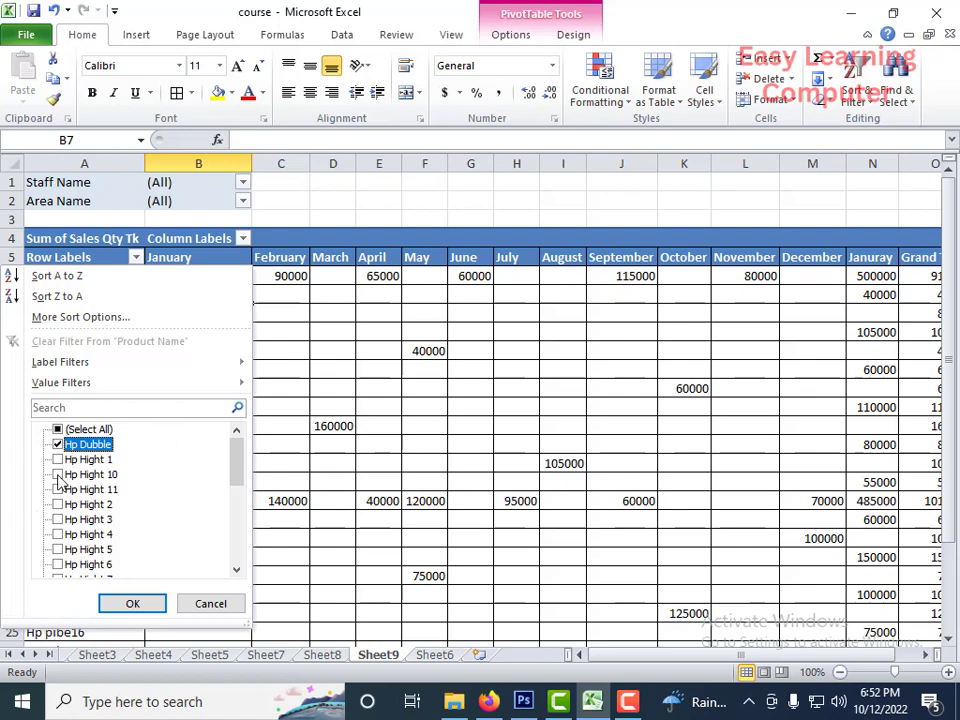
click(133, 604)
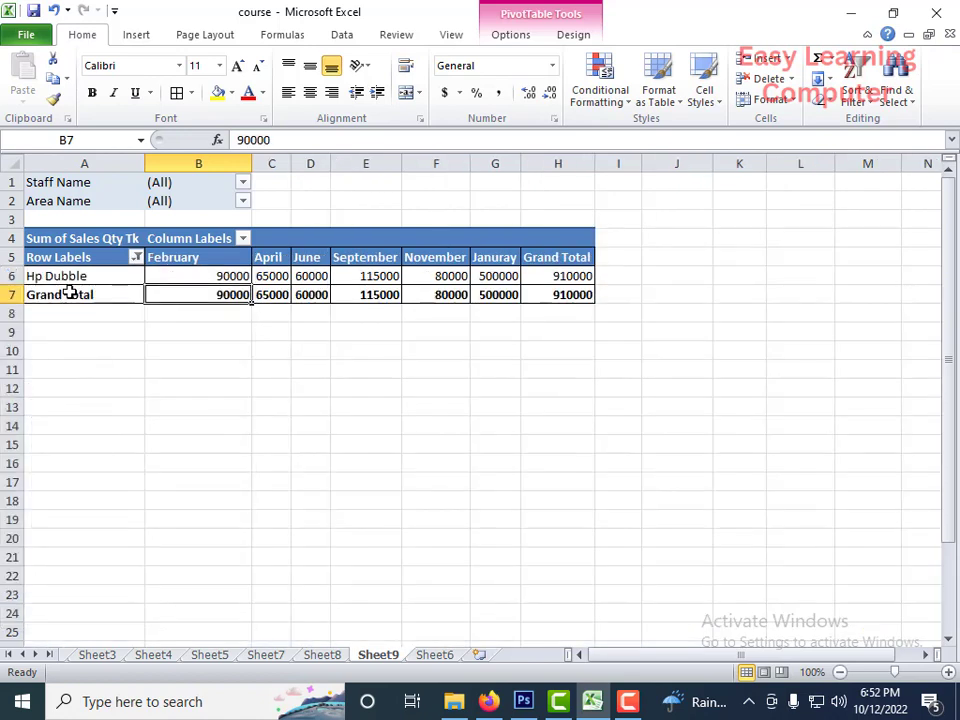
mouse_move(215, 271)
mouse_move(562, 288)
Step: Preview how the filtered pivot table sheet prints, then return to the worksheet
click(26, 36)
click(26, 36)
click(22, 34)
click(50, 282)
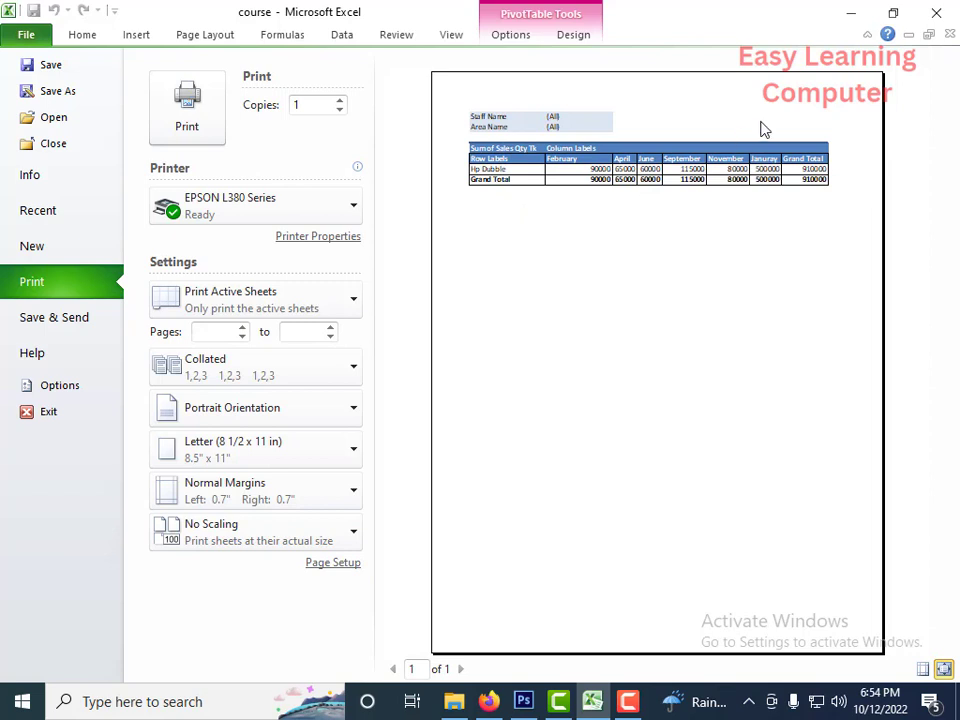
click(86, 40)
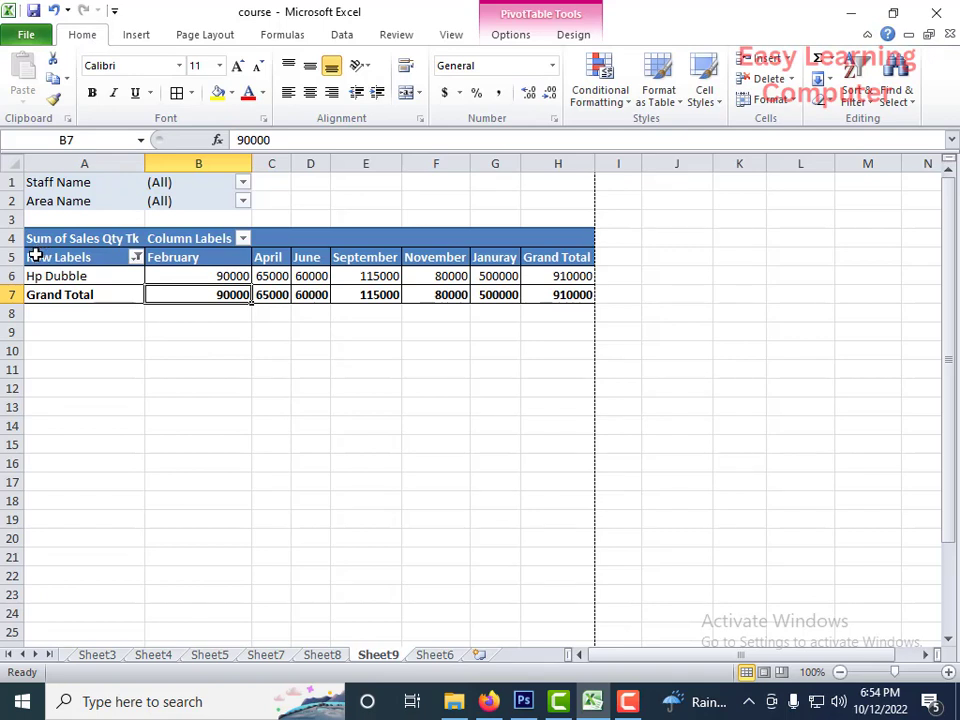
Step: Set the print area to A5:H7, covering the pivot table from its header row to the grand total
drag(40, 256, 525, 296)
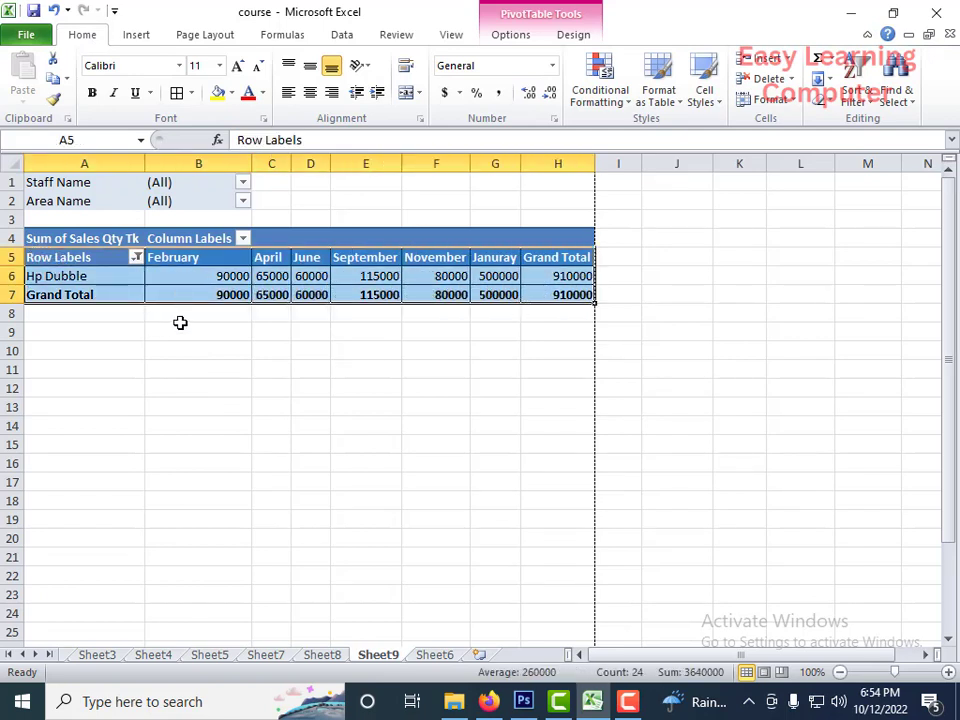
click(214, 37)
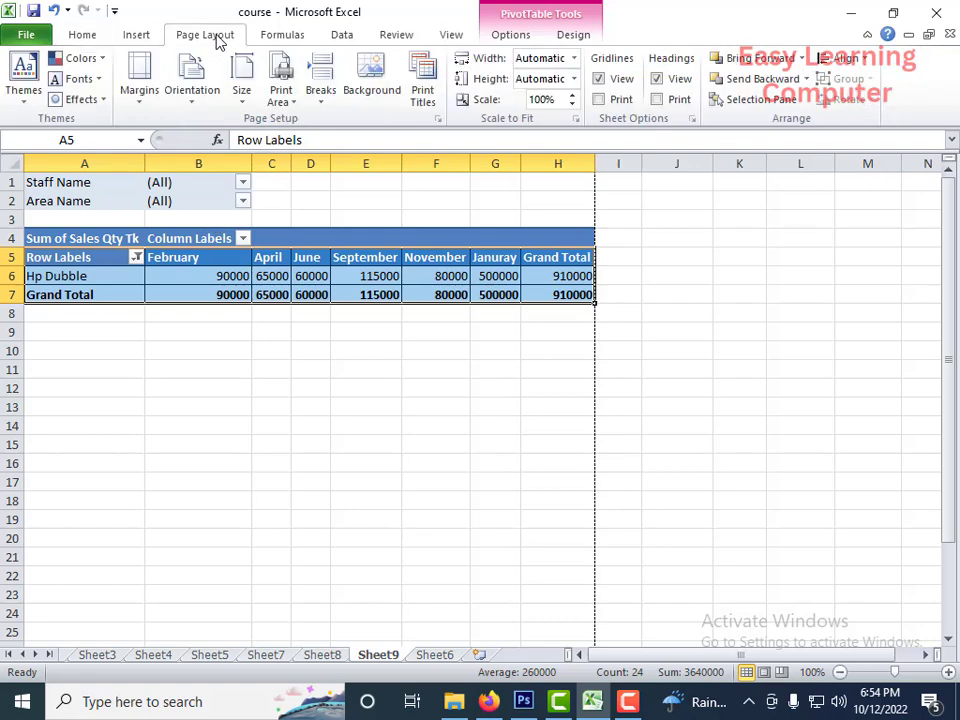
click(281, 100)
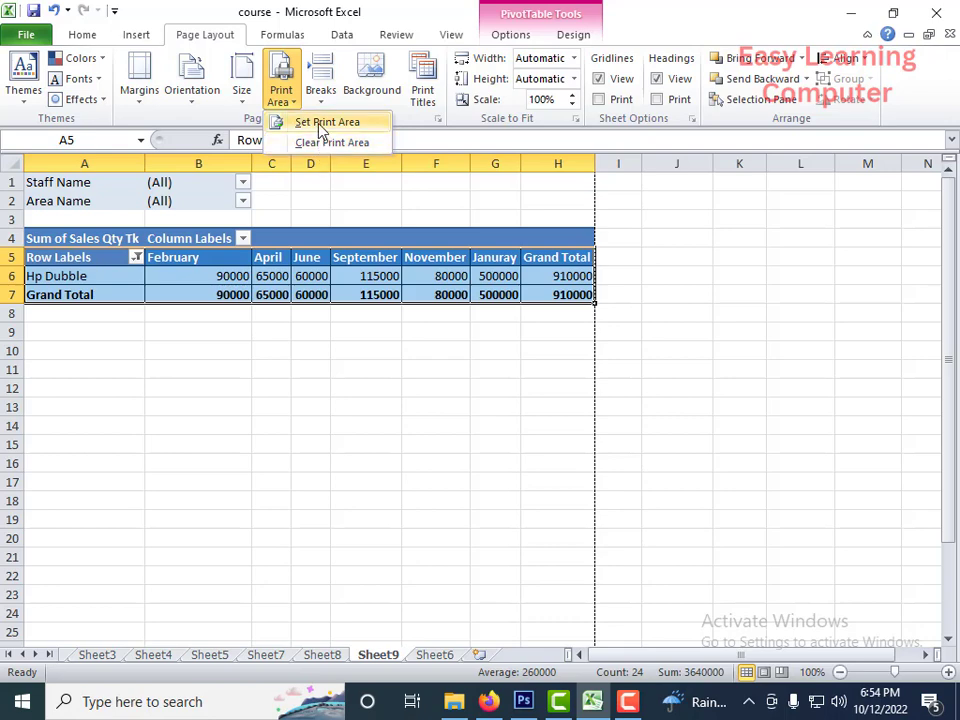
click(321, 124)
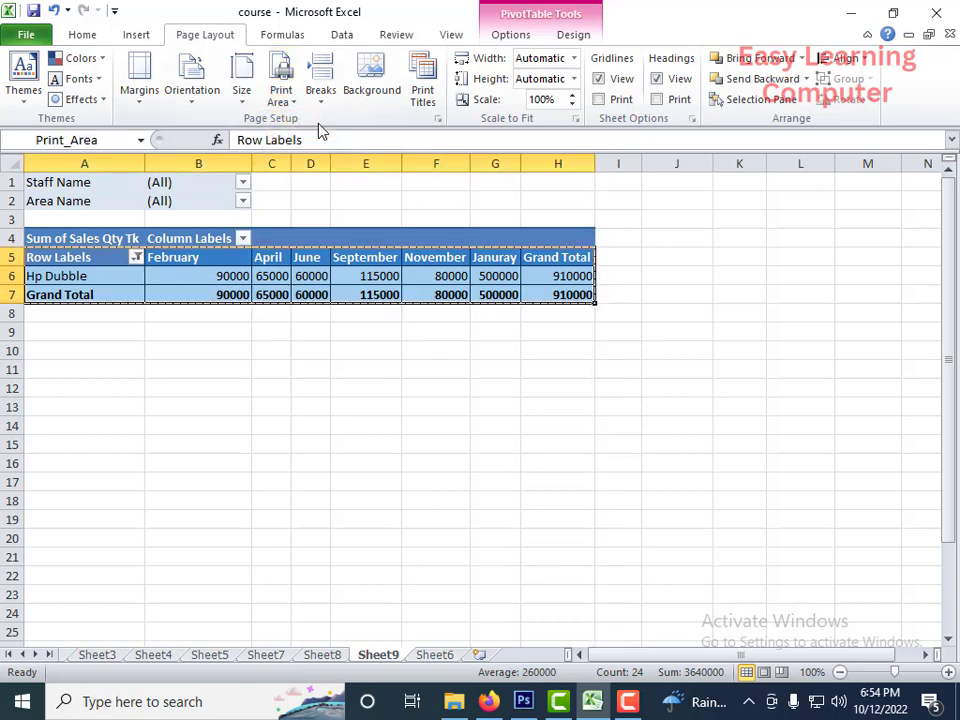
Step: Check the print preview of the newly set print area and return to the worksheet
click(27, 35)
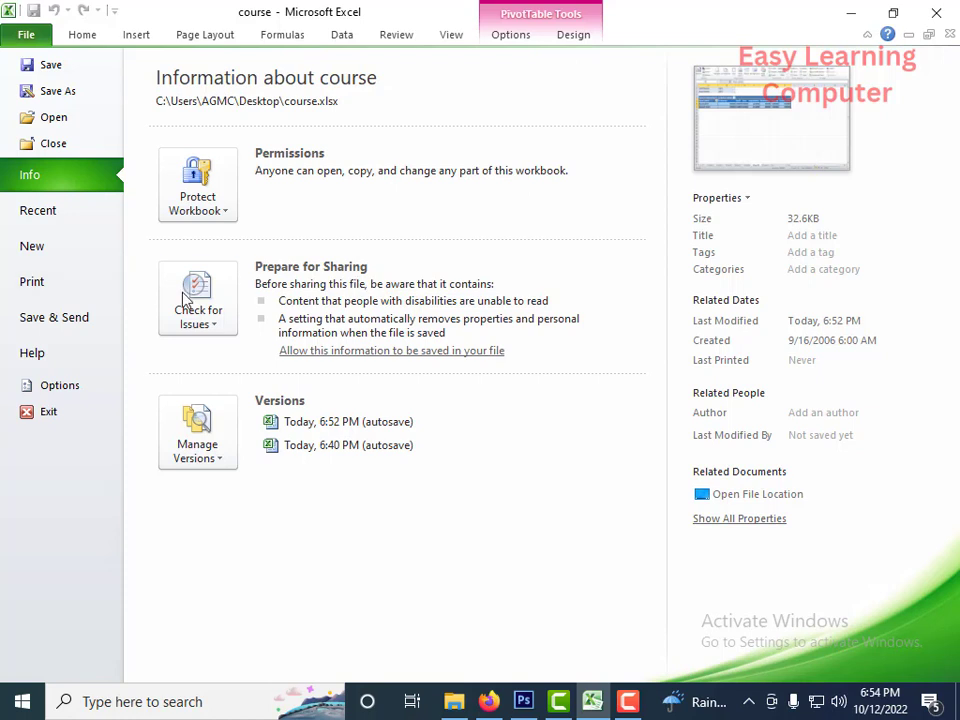
click(33, 281)
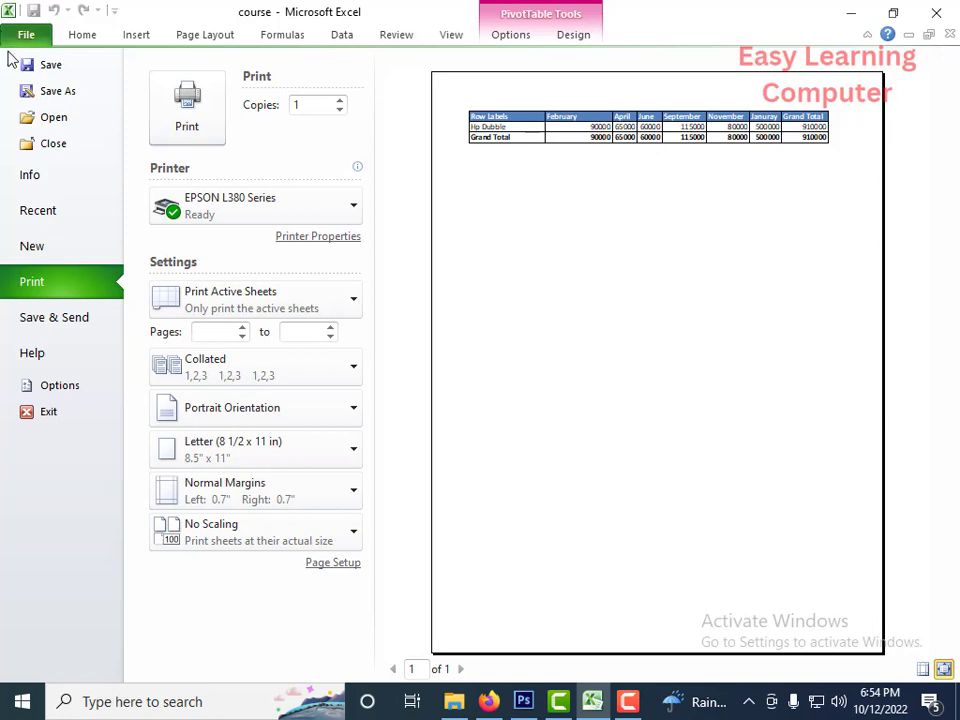
click(80, 33)
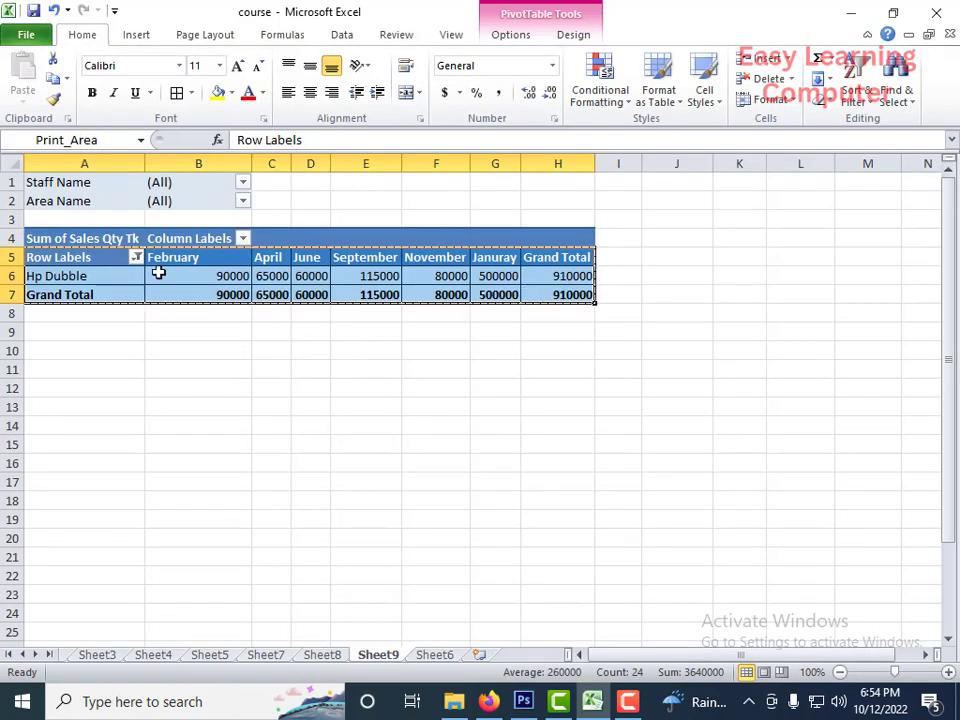
Step: Open the print area options for the sheet
click(190, 37)
click(282, 100)
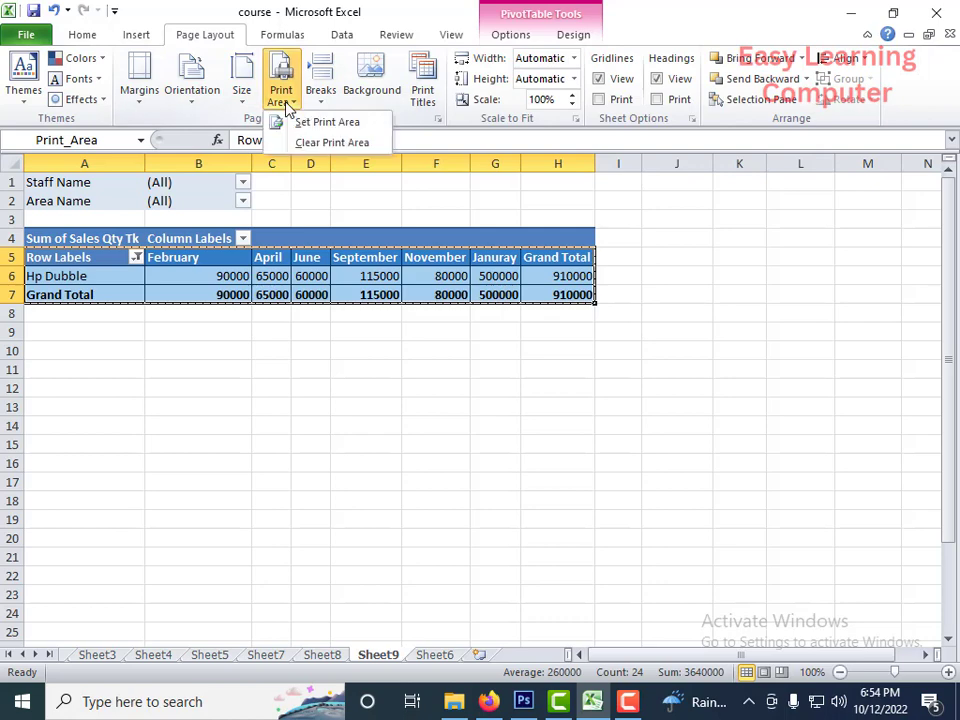